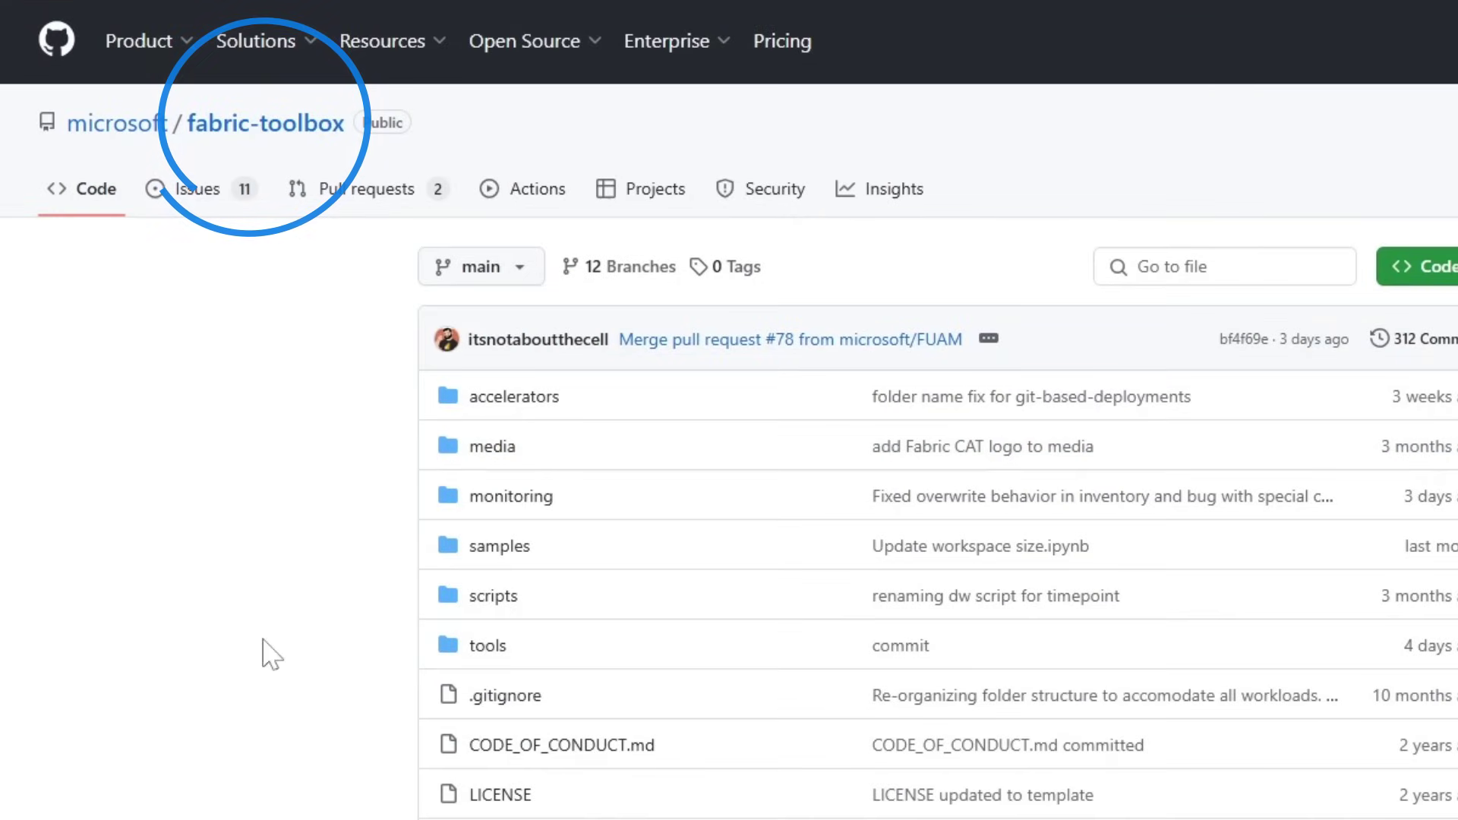
- Browse to monitoring > fabric-unified-admin-monitoring in fabric-toolbox and scroll through the FUAM README
{"action": "scroll", "coordinate": [607, 478], "scroll_direction": "down", "scroll_amount": 3}
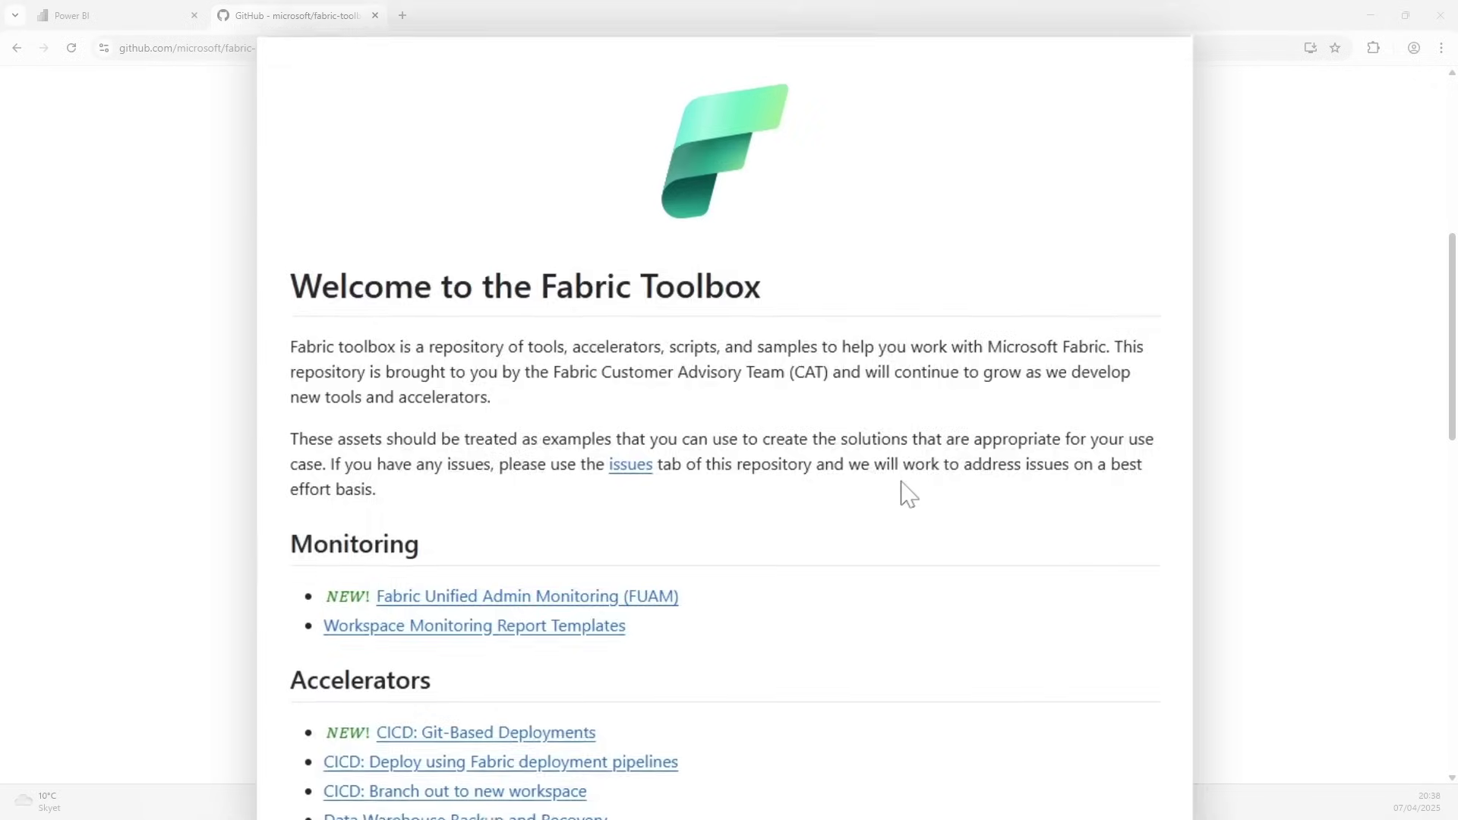
{"action": "scroll", "coordinate": [732, 523], "scroll_direction": "up", "scroll_amount": 8}
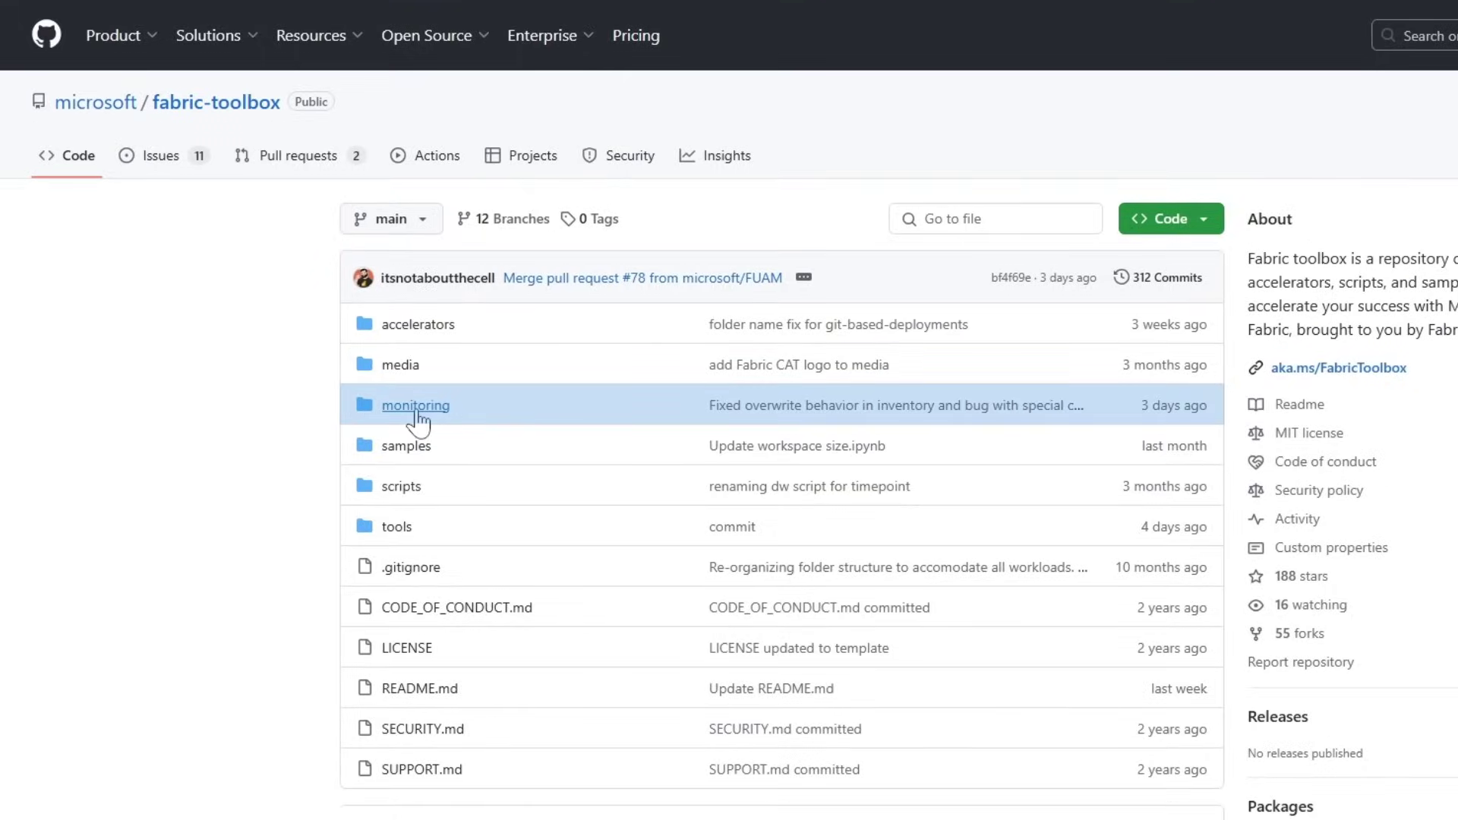
{"action": "left_click", "coordinate": [417, 406]}
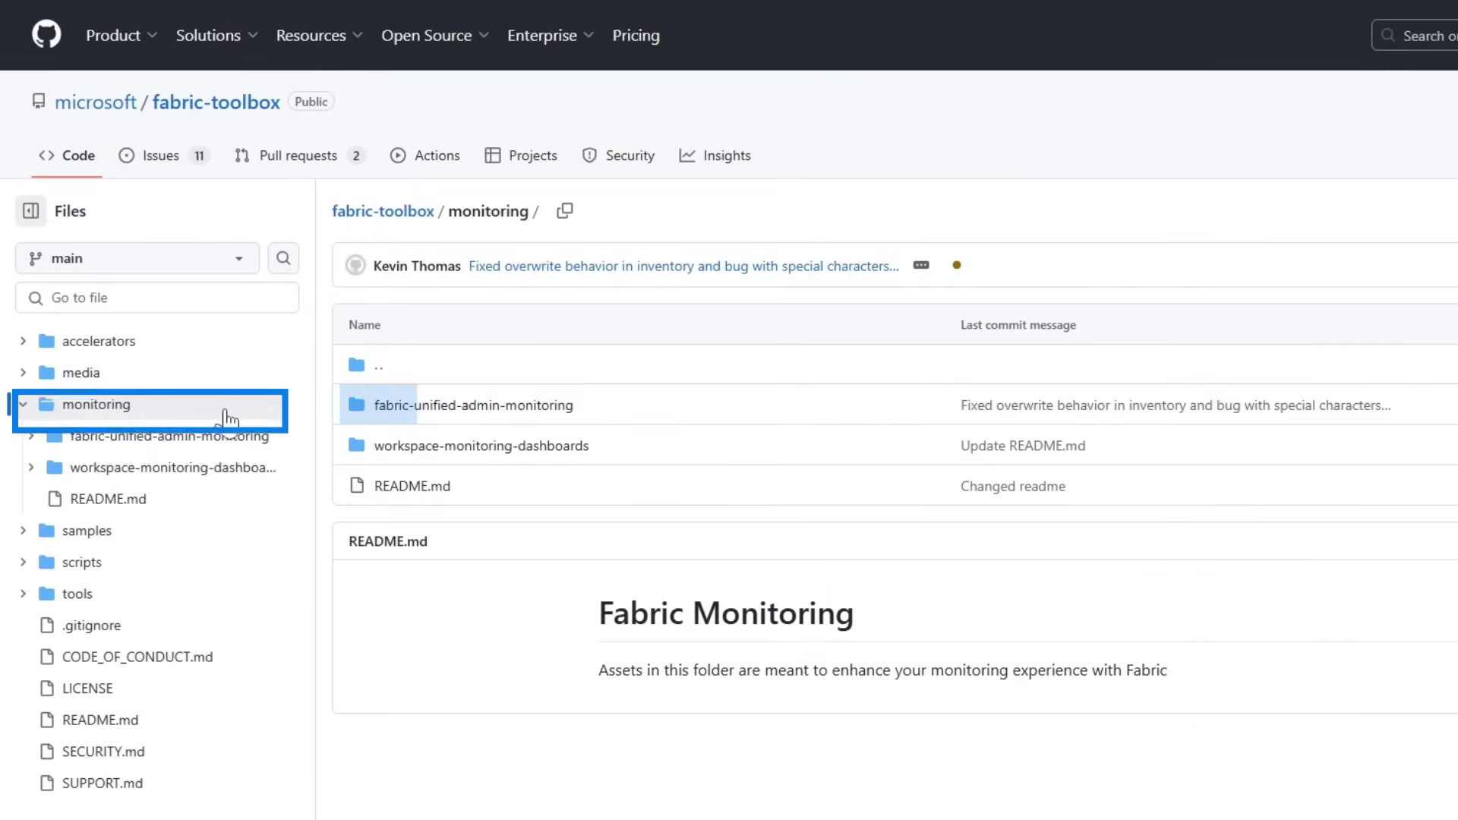
{"action": "left_click", "coordinate": [169, 436]}
{"action": "scroll", "coordinate": [716, 557], "scroll_direction": "down", "scroll_amount": 3}
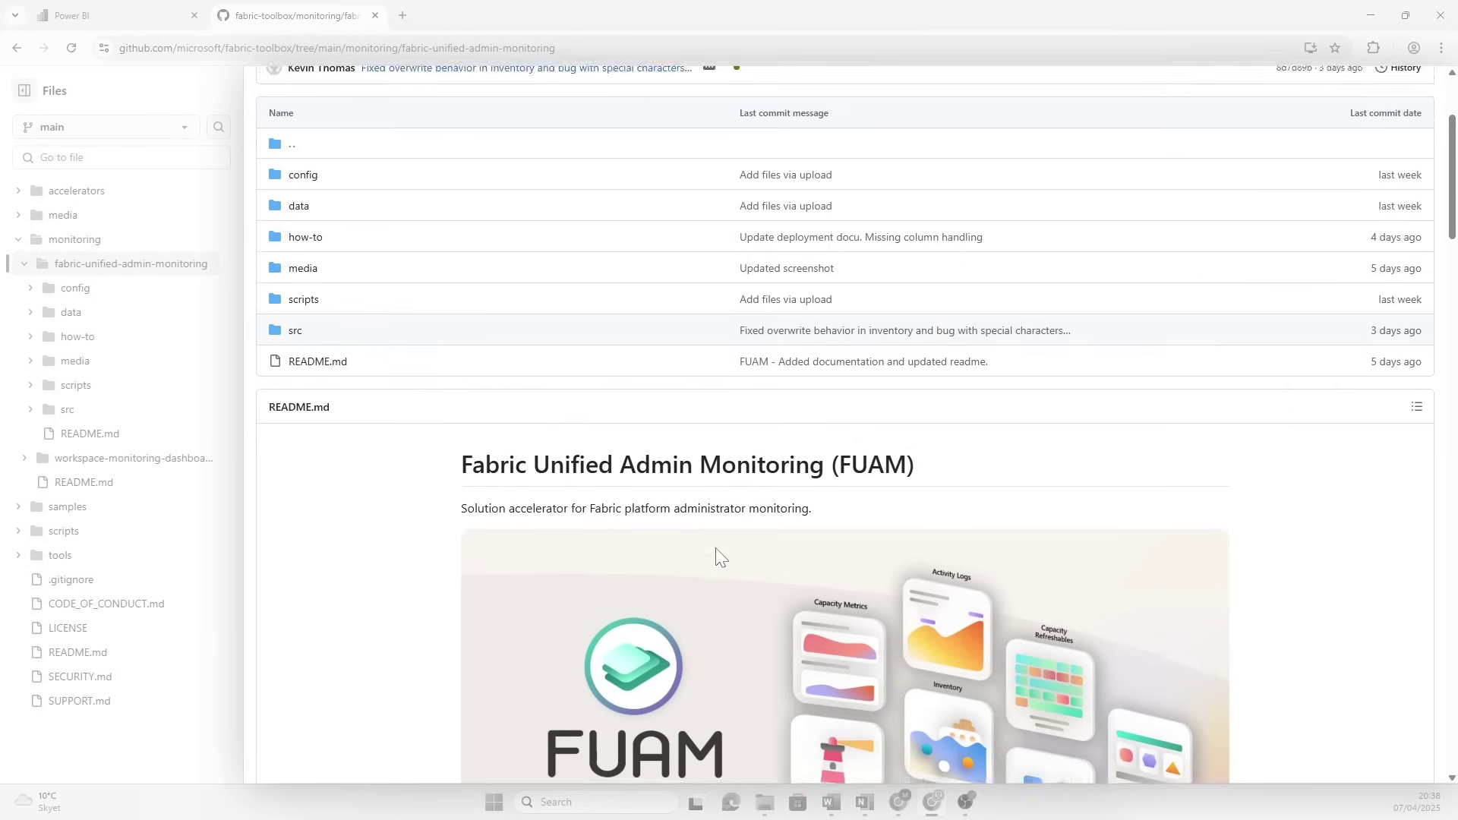
{"action": "scroll", "coordinate": [716, 556], "scroll_direction": "down", "scroll_amount": 5}
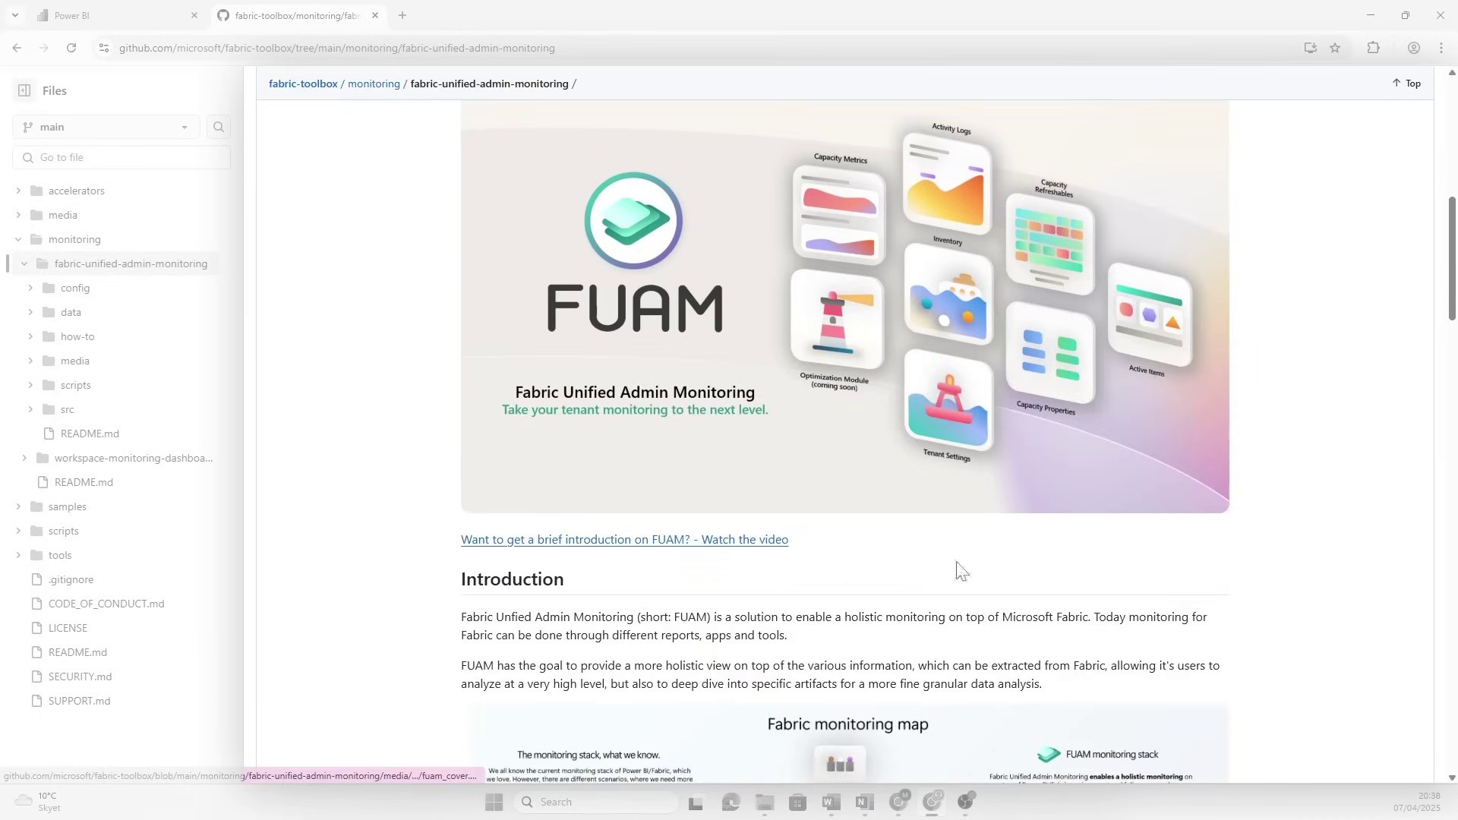
{"action": "scroll", "coordinate": [1083, 539], "scroll_direction": "up", "scroll_amount": 1}
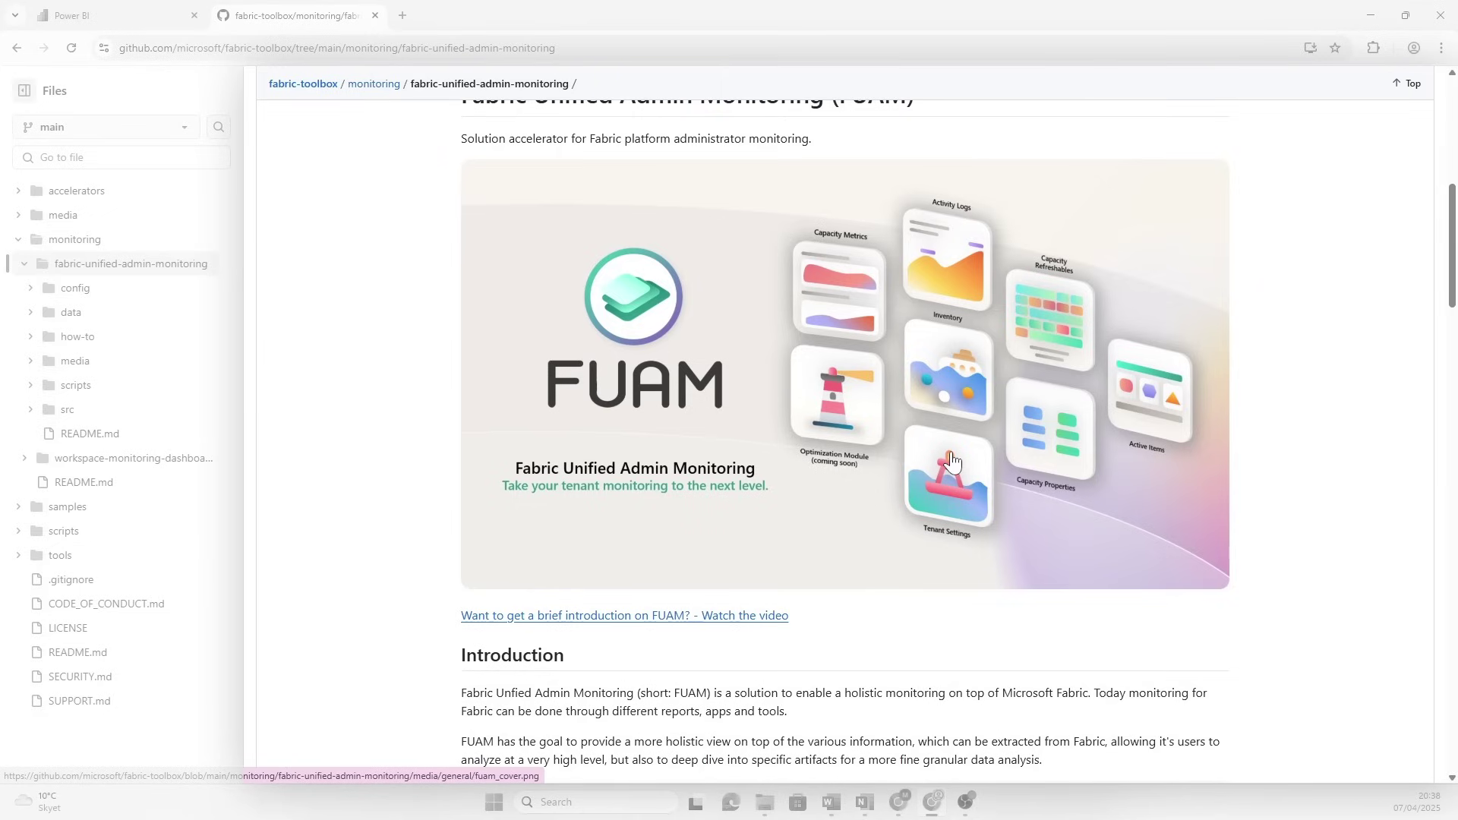
- Return to the FUAM workspace in Power BI and open the Admin portal tenant settings
{"action": "left_click", "coordinate": [67, 9]}
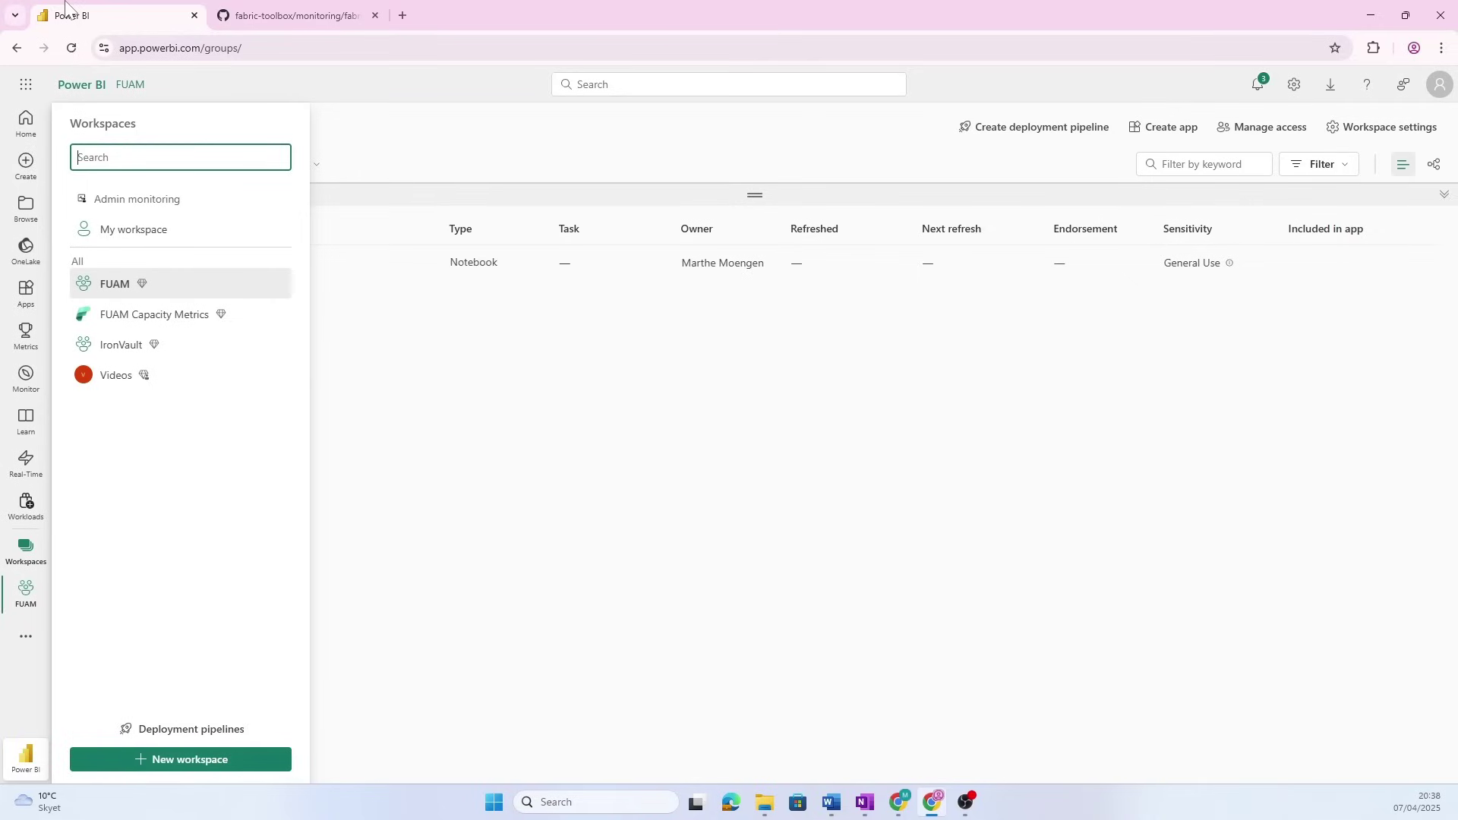
{"action": "left_click", "coordinate": [461, 460]}
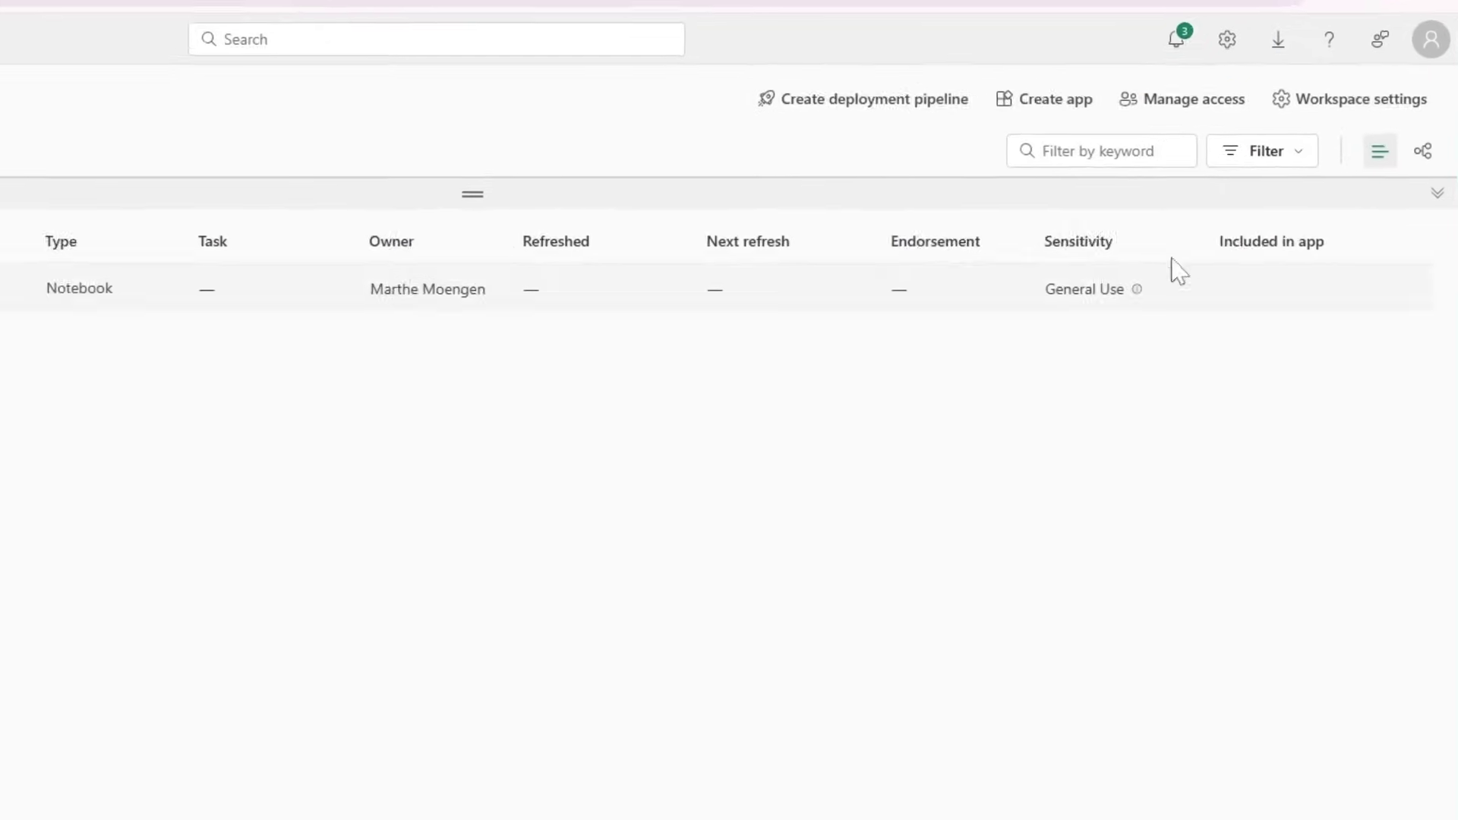
{"action": "left_click", "coordinate": [1210, 29]}
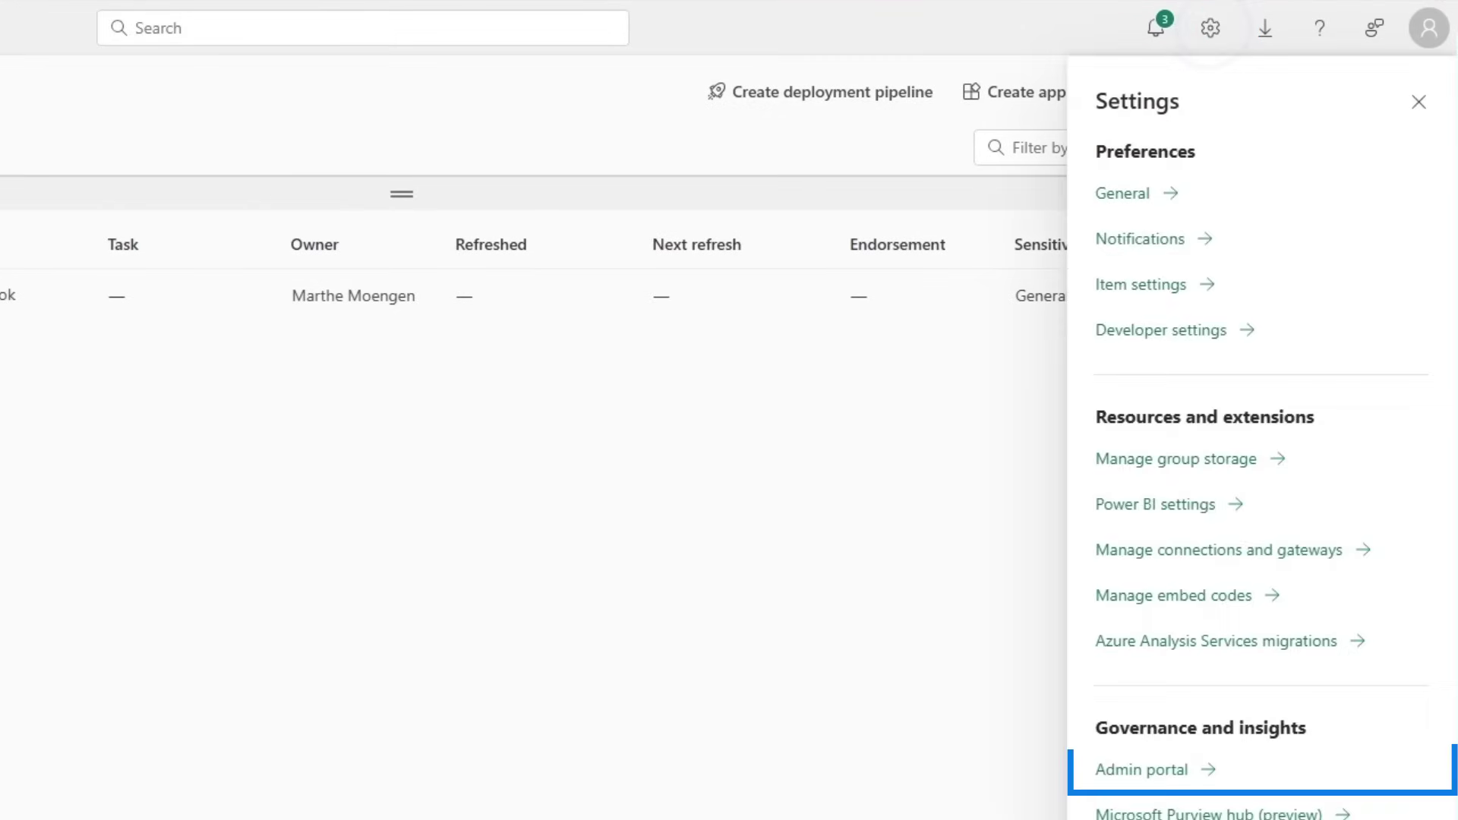
{"action": "left_click", "coordinate": [1151, 774]}
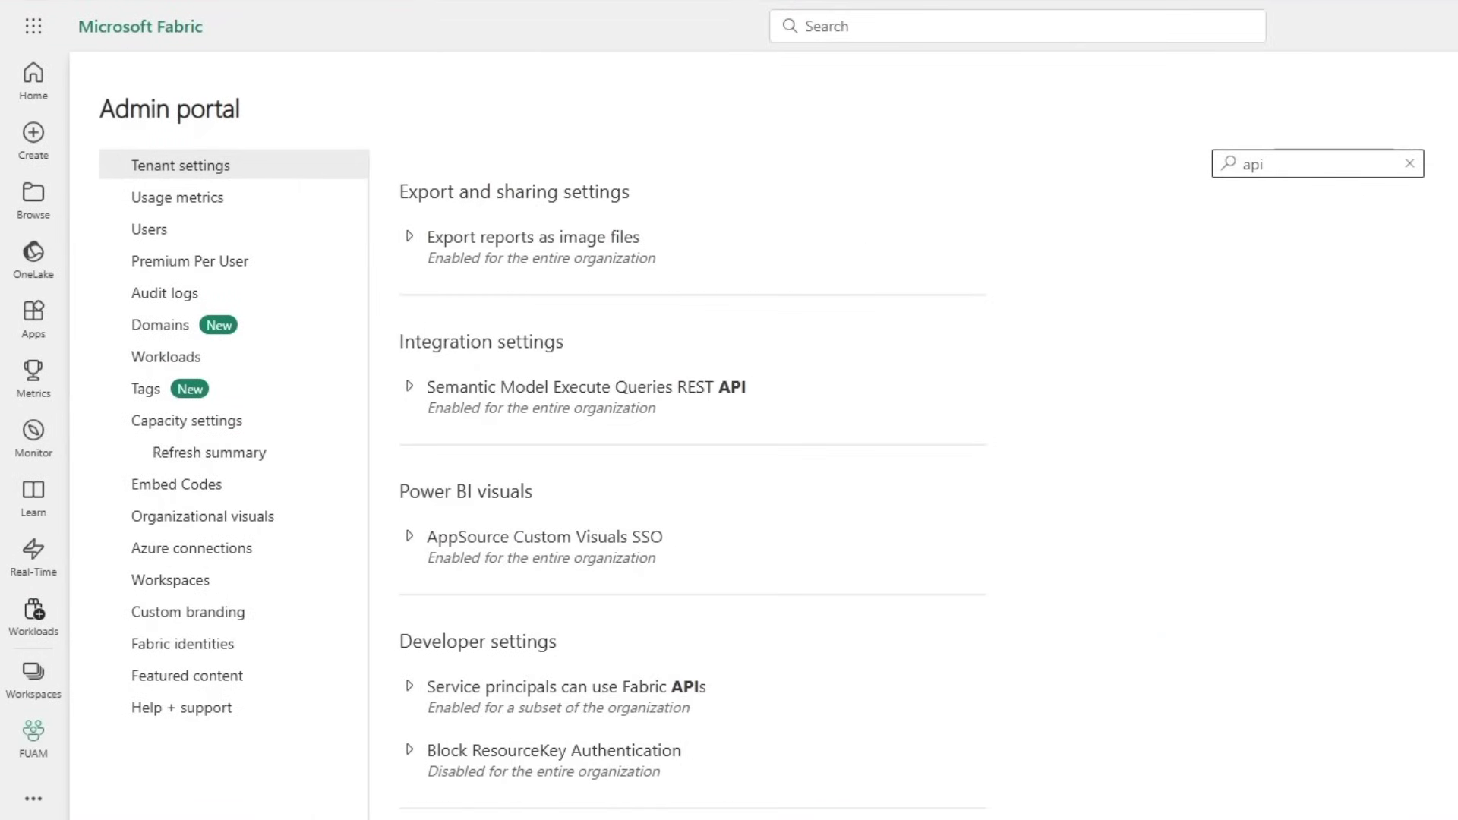
- Expand the service principal read-only admin APIs and Fabric APIs settings to confirm they're enabled
{"action": "scroll", "coordinate": [1322, 552], "scroll_direction": "down", "scroll_amount": 4}
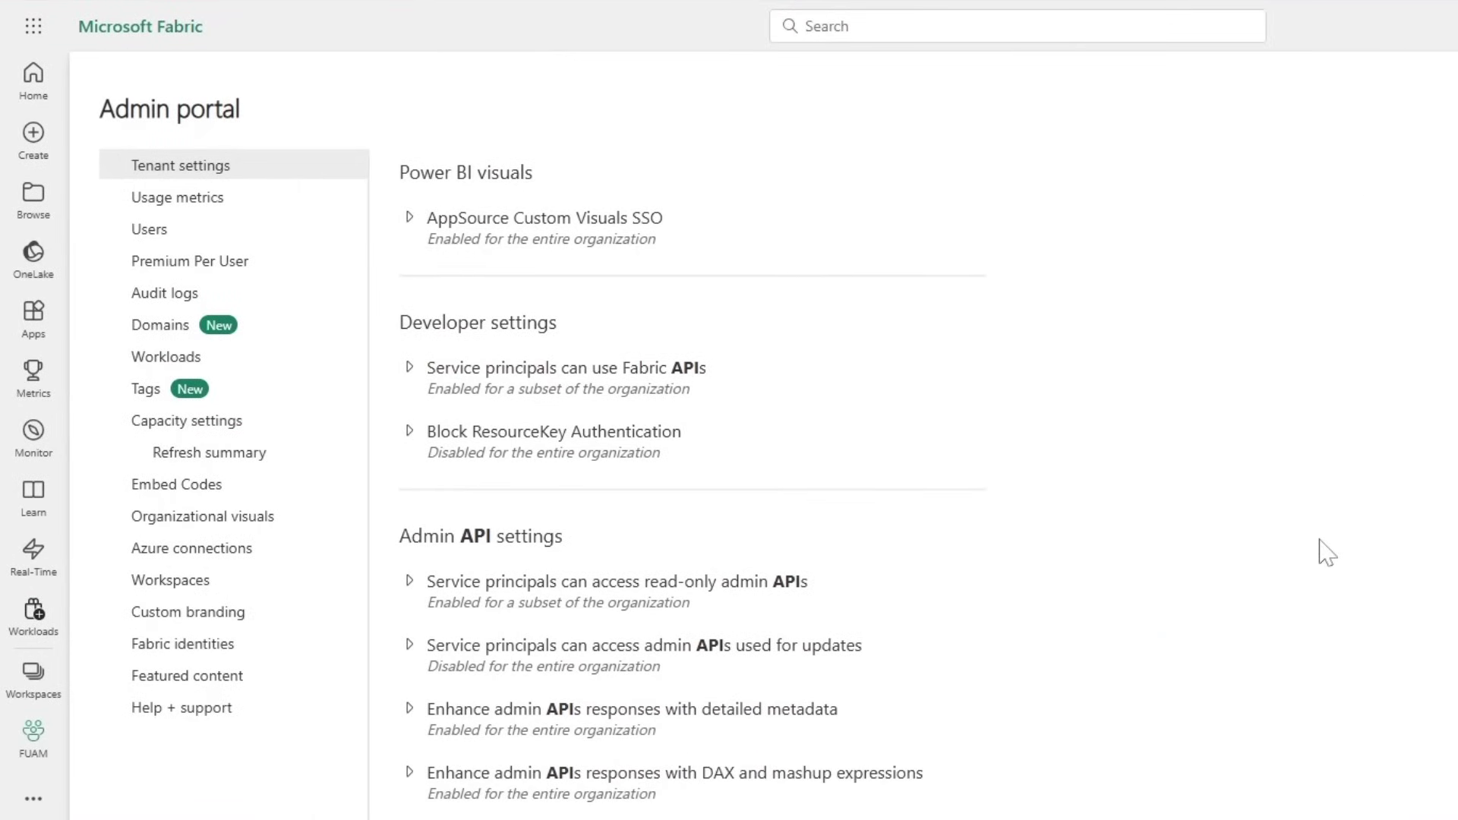
{"action": "left_click", "coordinate": [408, 581]}
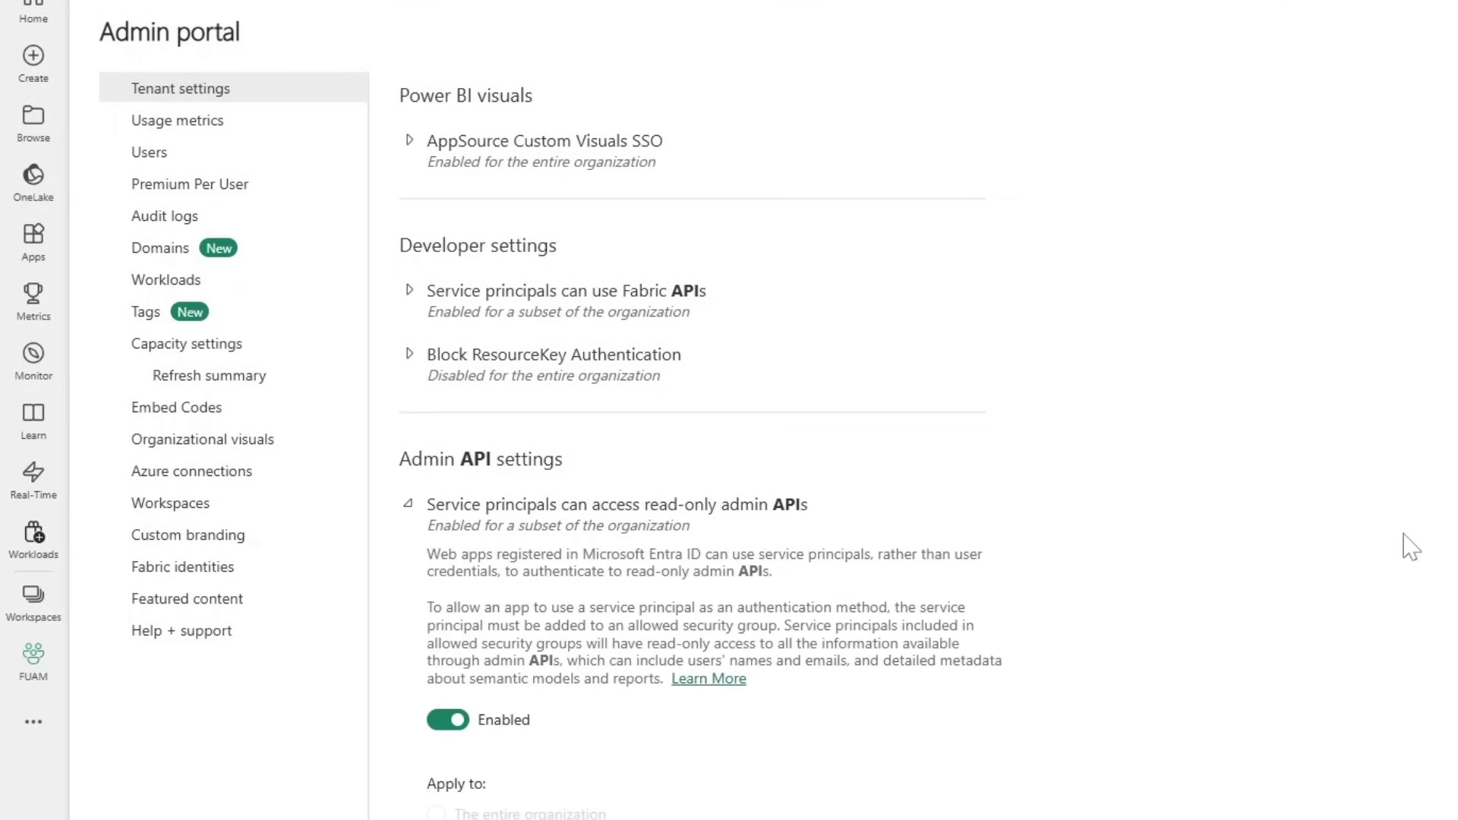
{"action": "scroll", "coordinate": [1411, 546], "scroll_direction": "down", "scroll_amount": 4}
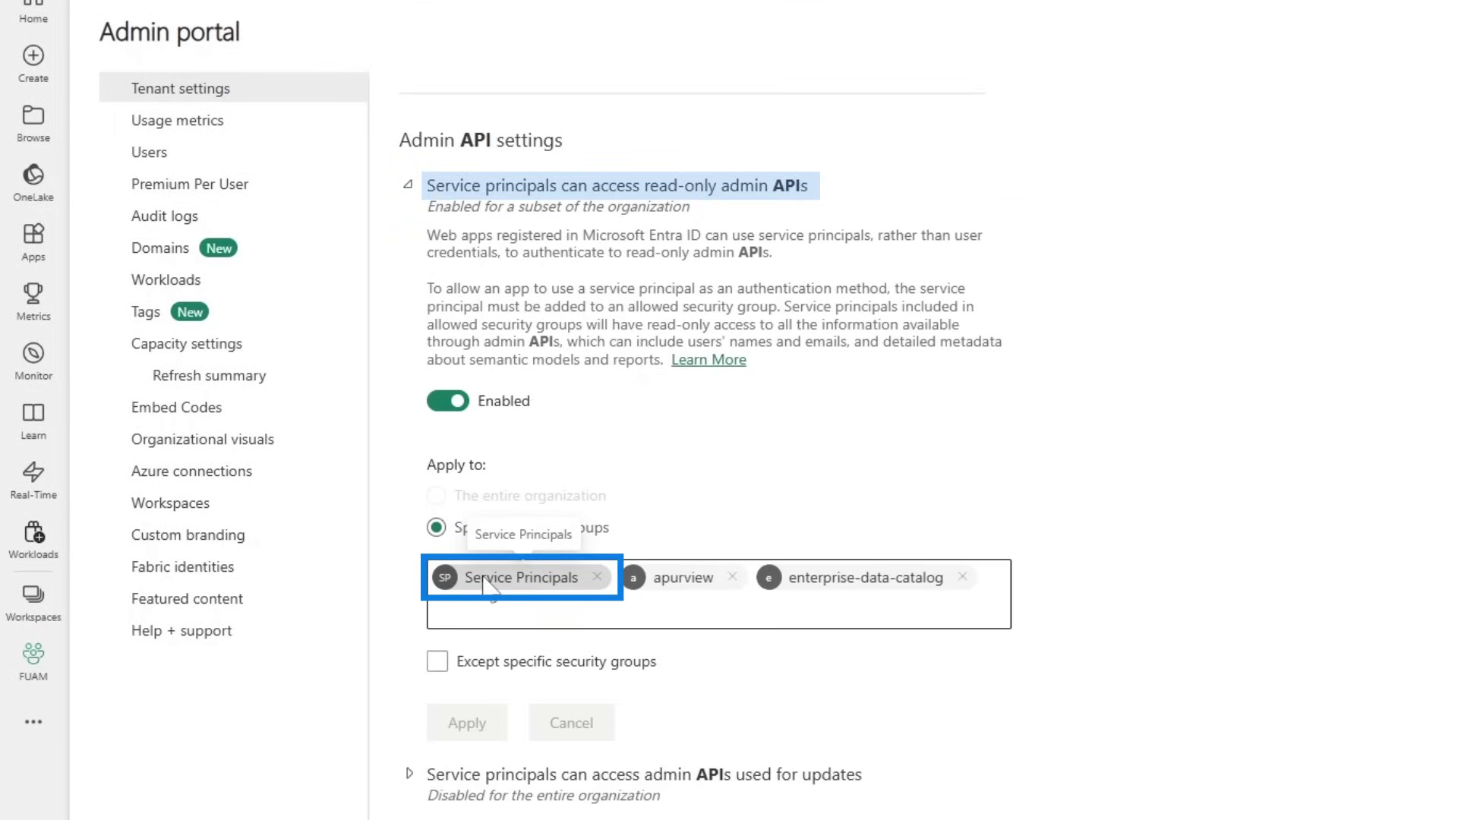
{"action": "scroll", "coordinate": [483, 588], "scroll_direction": "up", "scroll_amount": 3}
{"action": "left_click", "coordinate": [408, 186]}
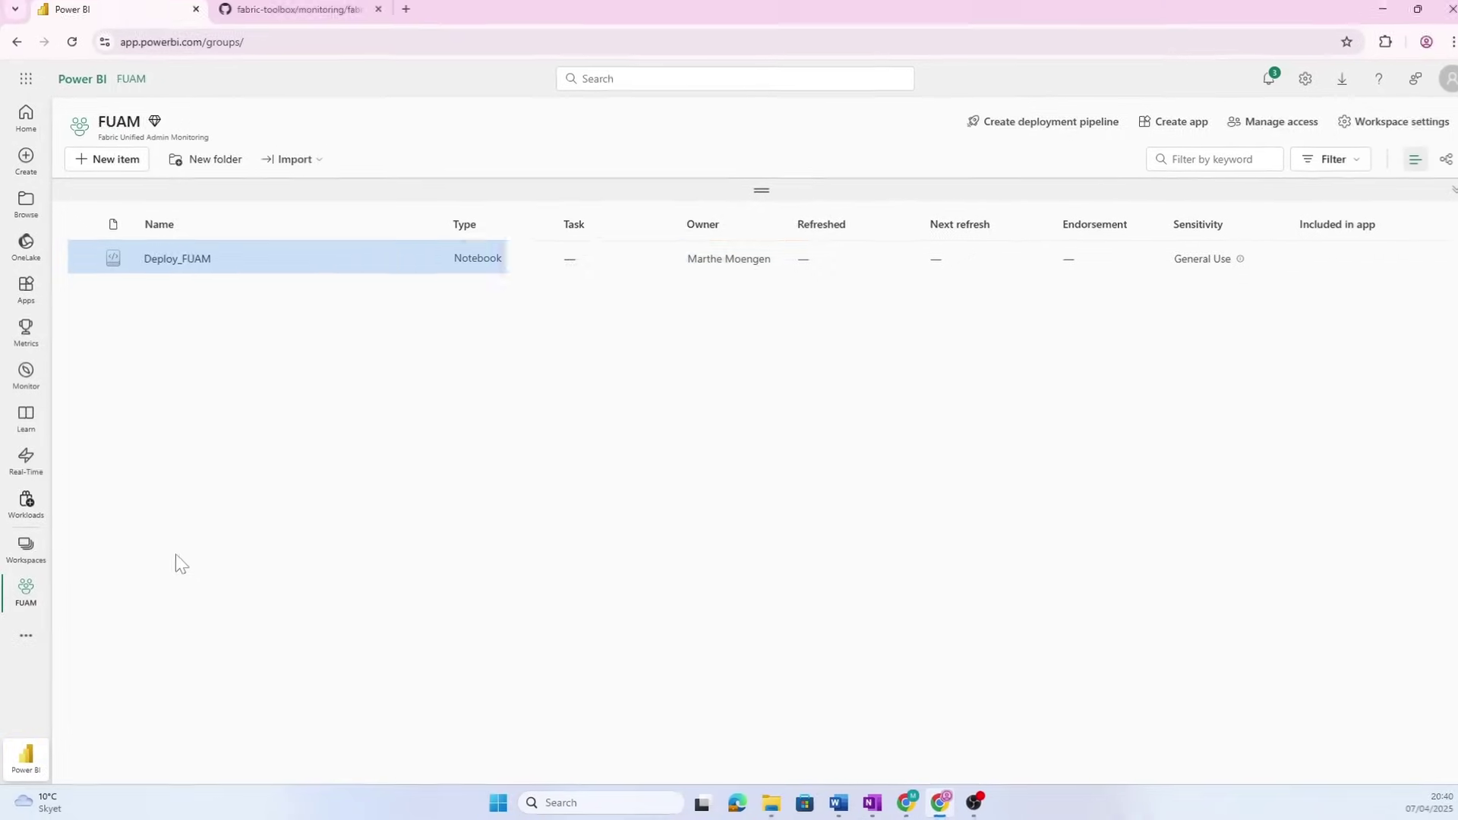
- Import a notebook from this computer, then open Deploy_FUAM from the FUAM workspace
{"action": "mouse_move", "coordinate": [175, 267]}
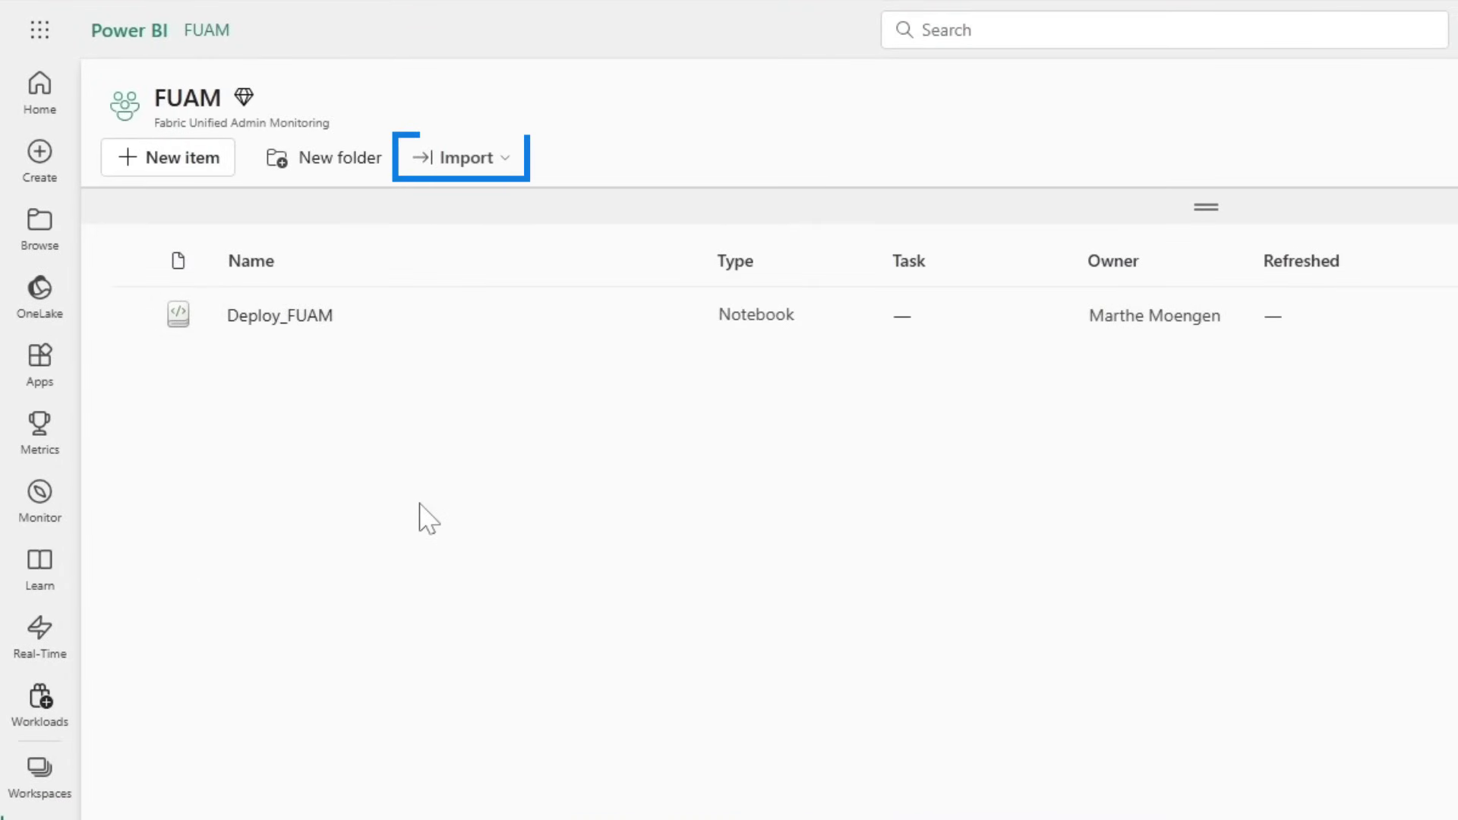
{"action": "left_click", "coordinate": [484, 166]}
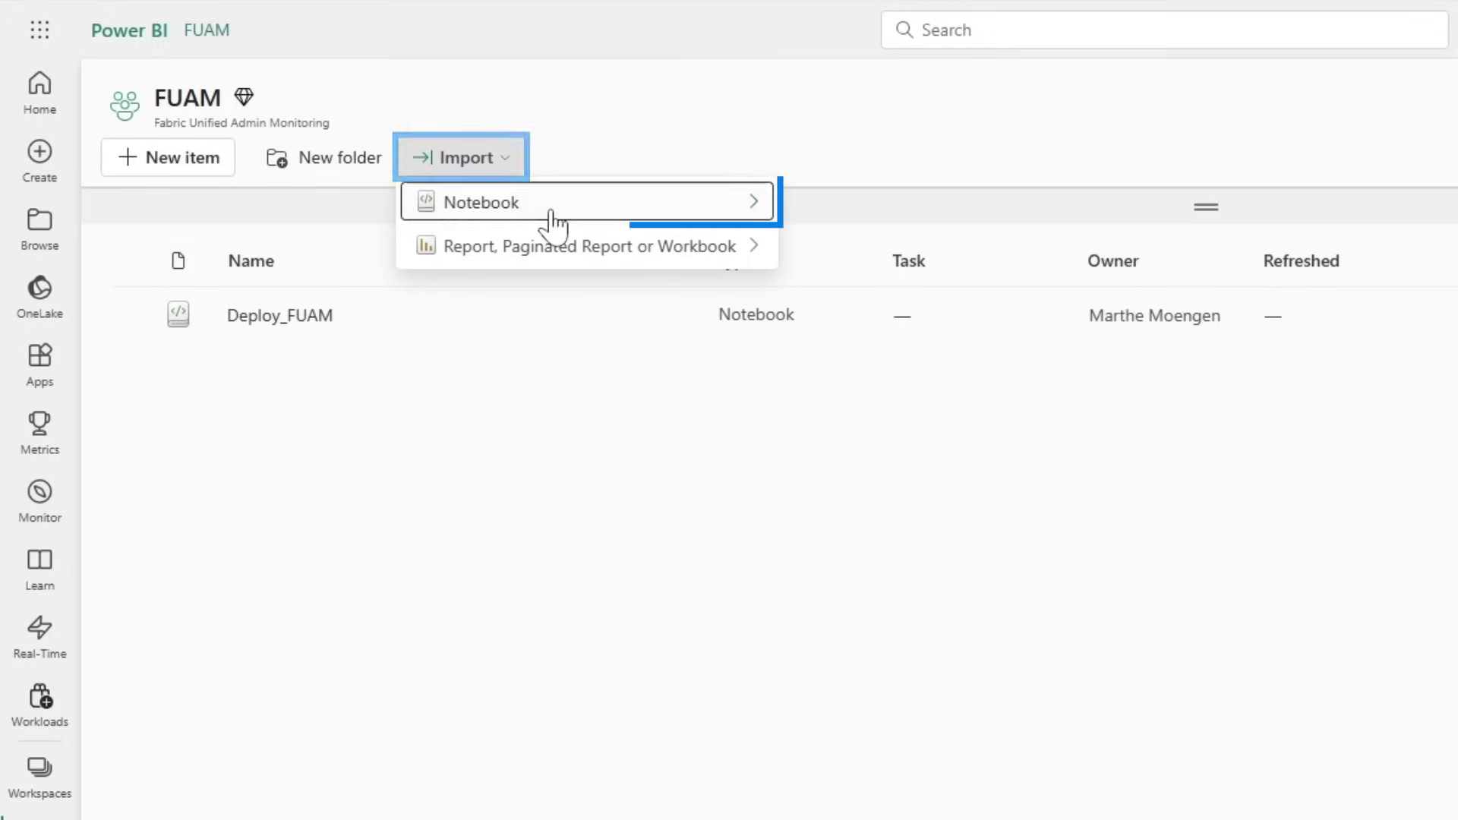
{"action": "left_click", "coordinate": [565, 217]}
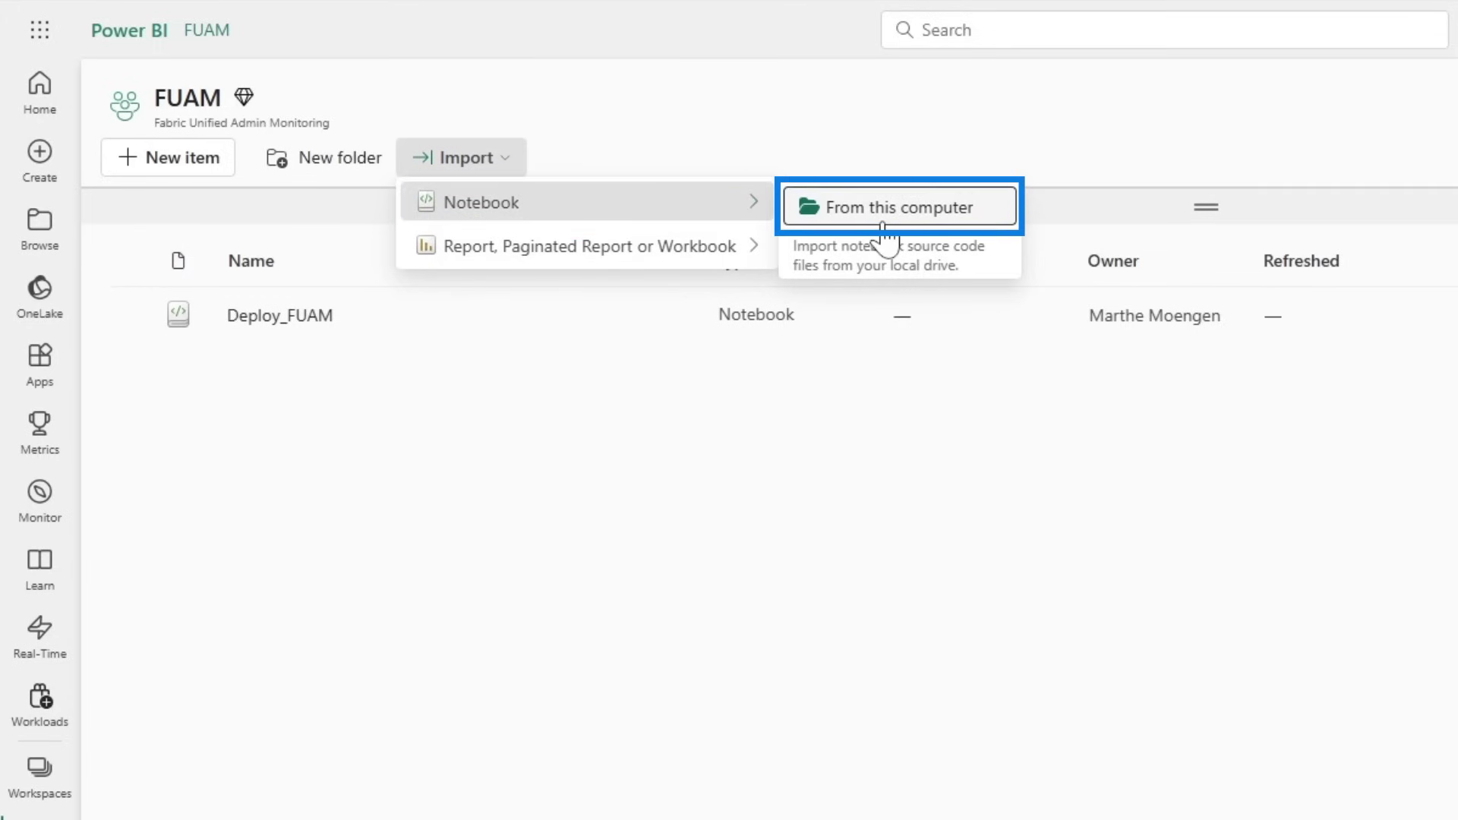
{"action": "left_click", "coordinate": [39, 775]}
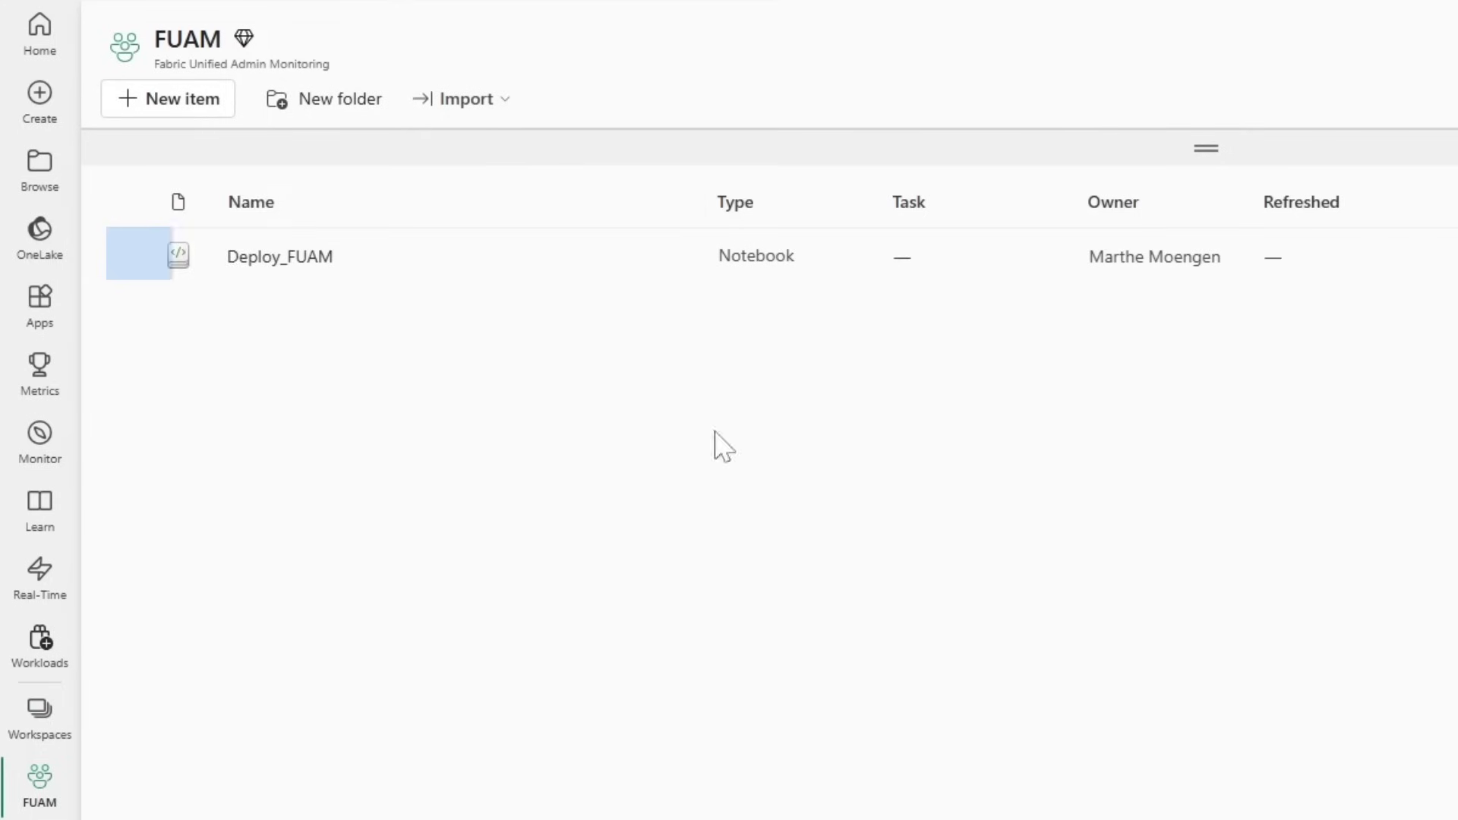
{"action": "left_click", "coordinate": [312, 262]}
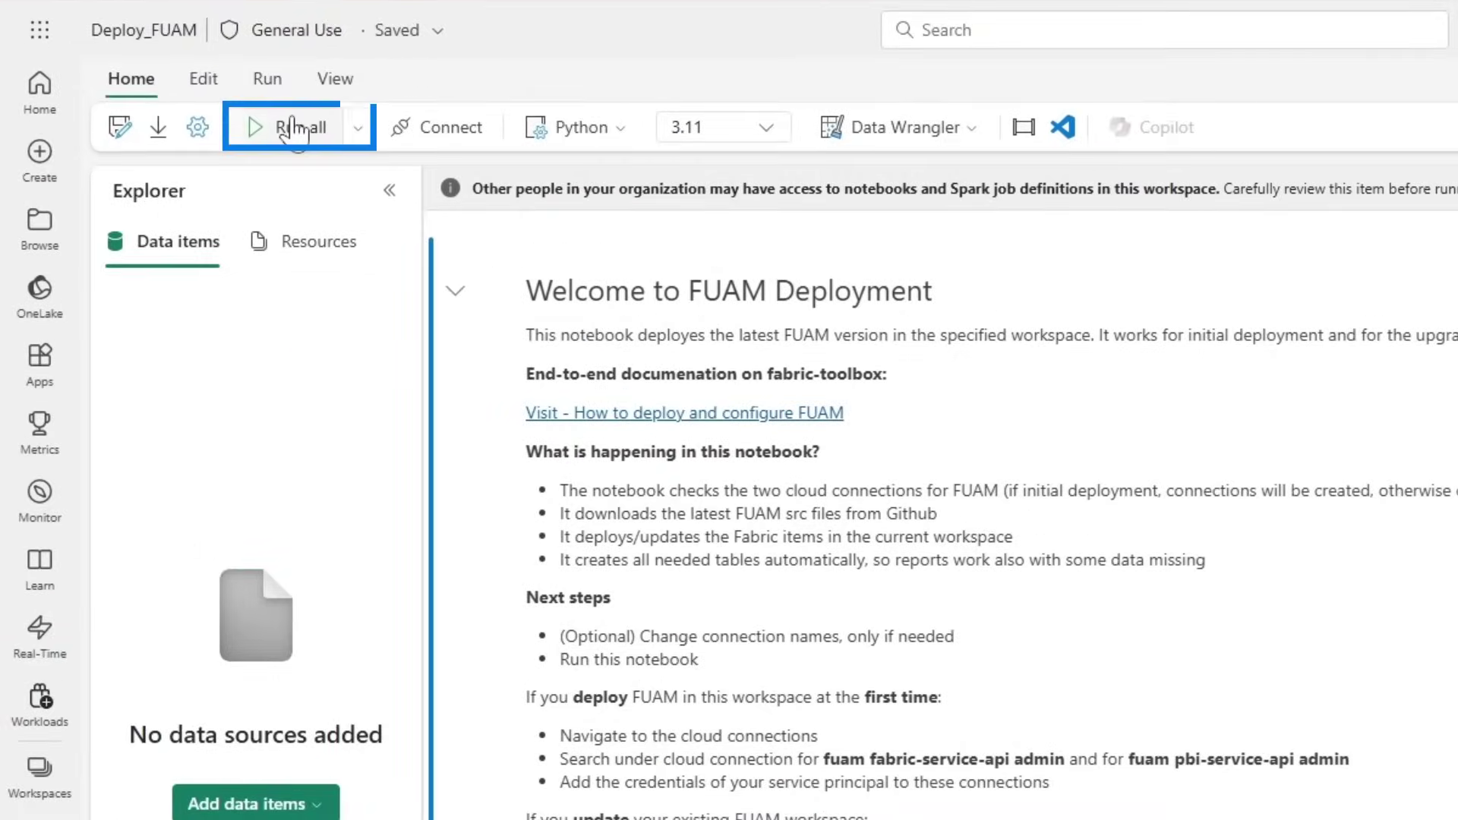
{"action": "left_click", "coordinate": [293, 128]}
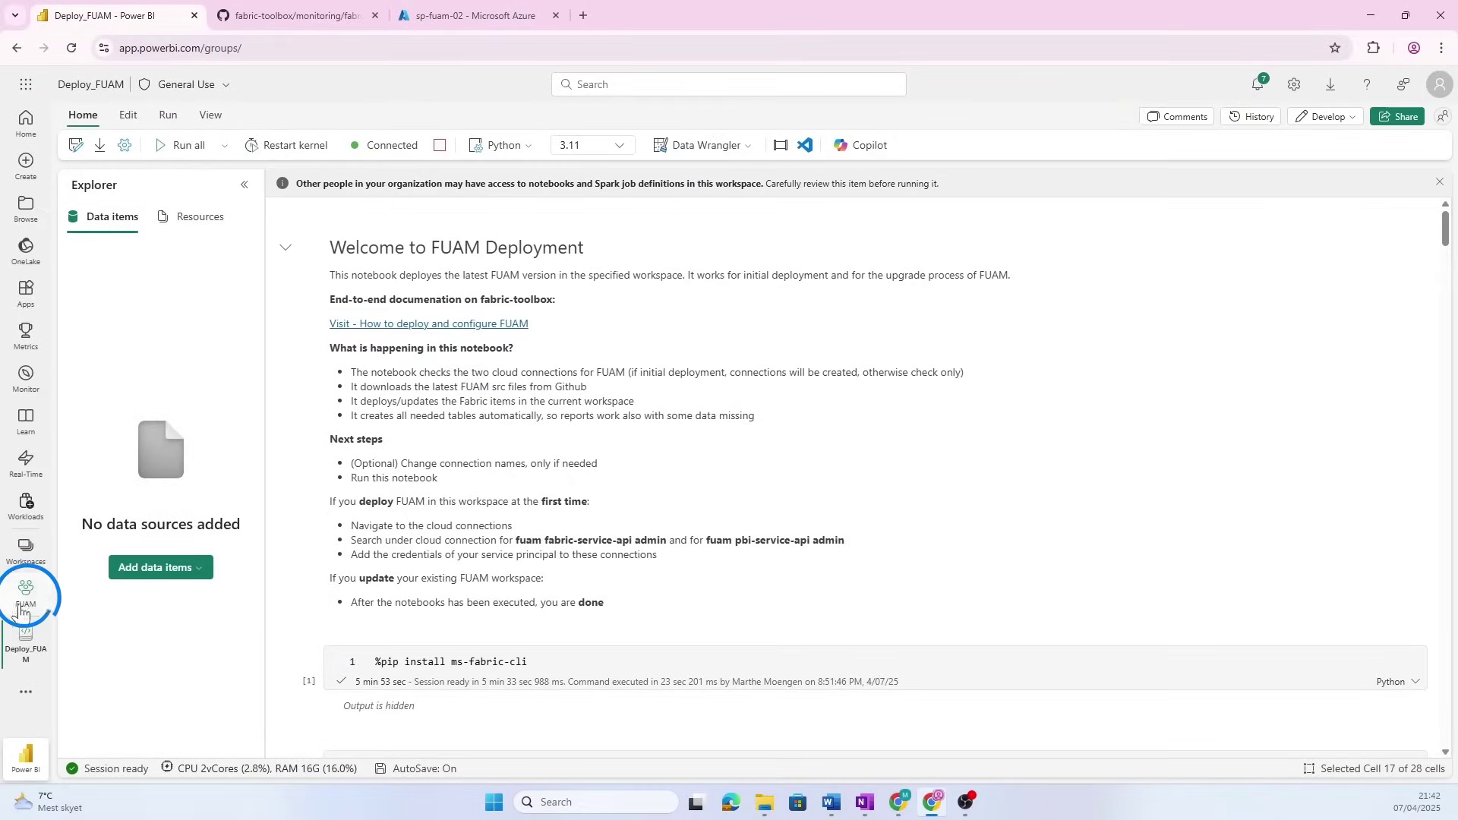
{"action": "left_click", "coordinate": [21, 609]}
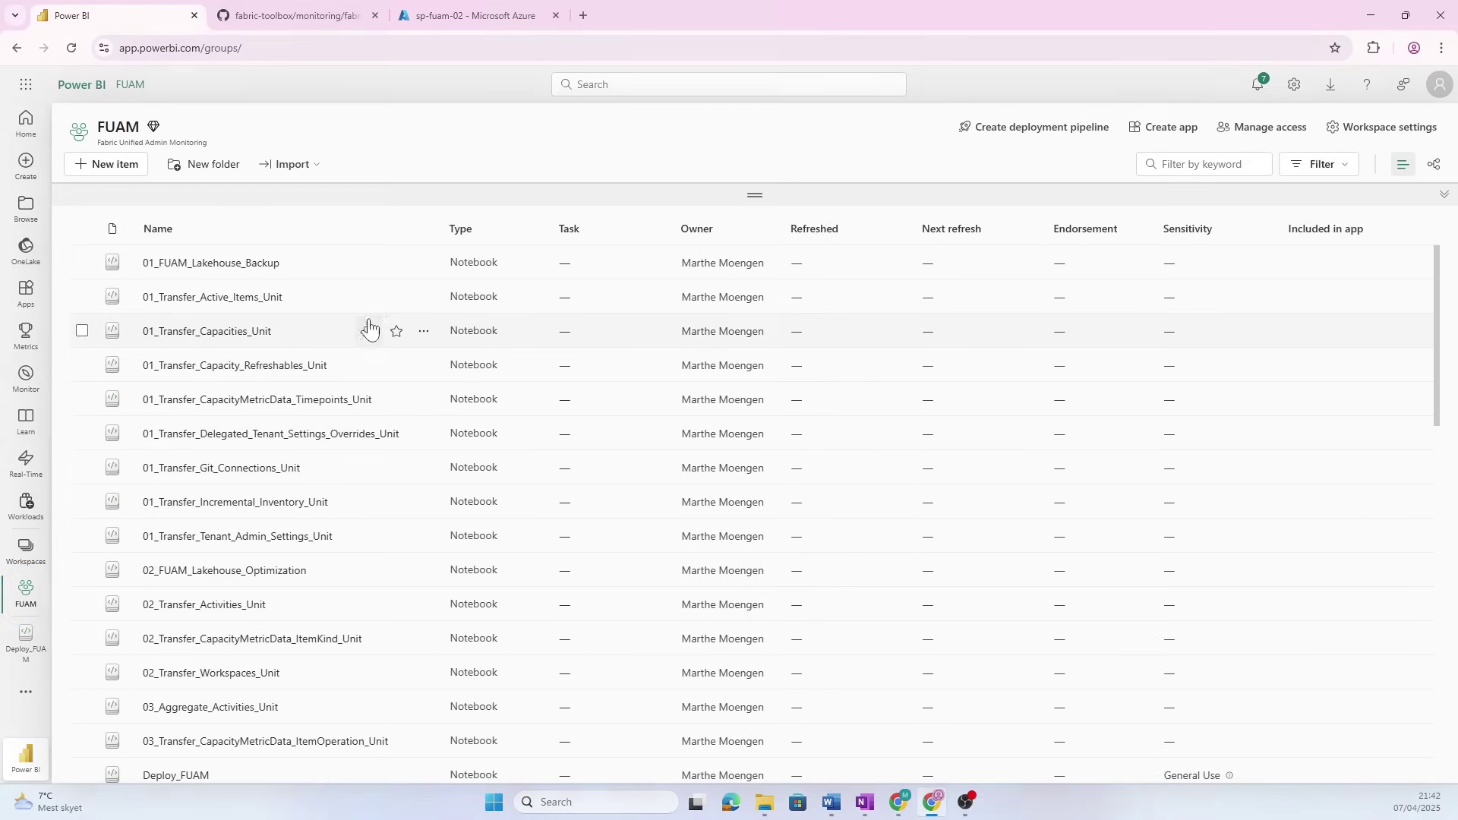
{"action": "scroll", "coordinate": [354, 346], "scroll_direction": "down", "scroll_amount": 12}
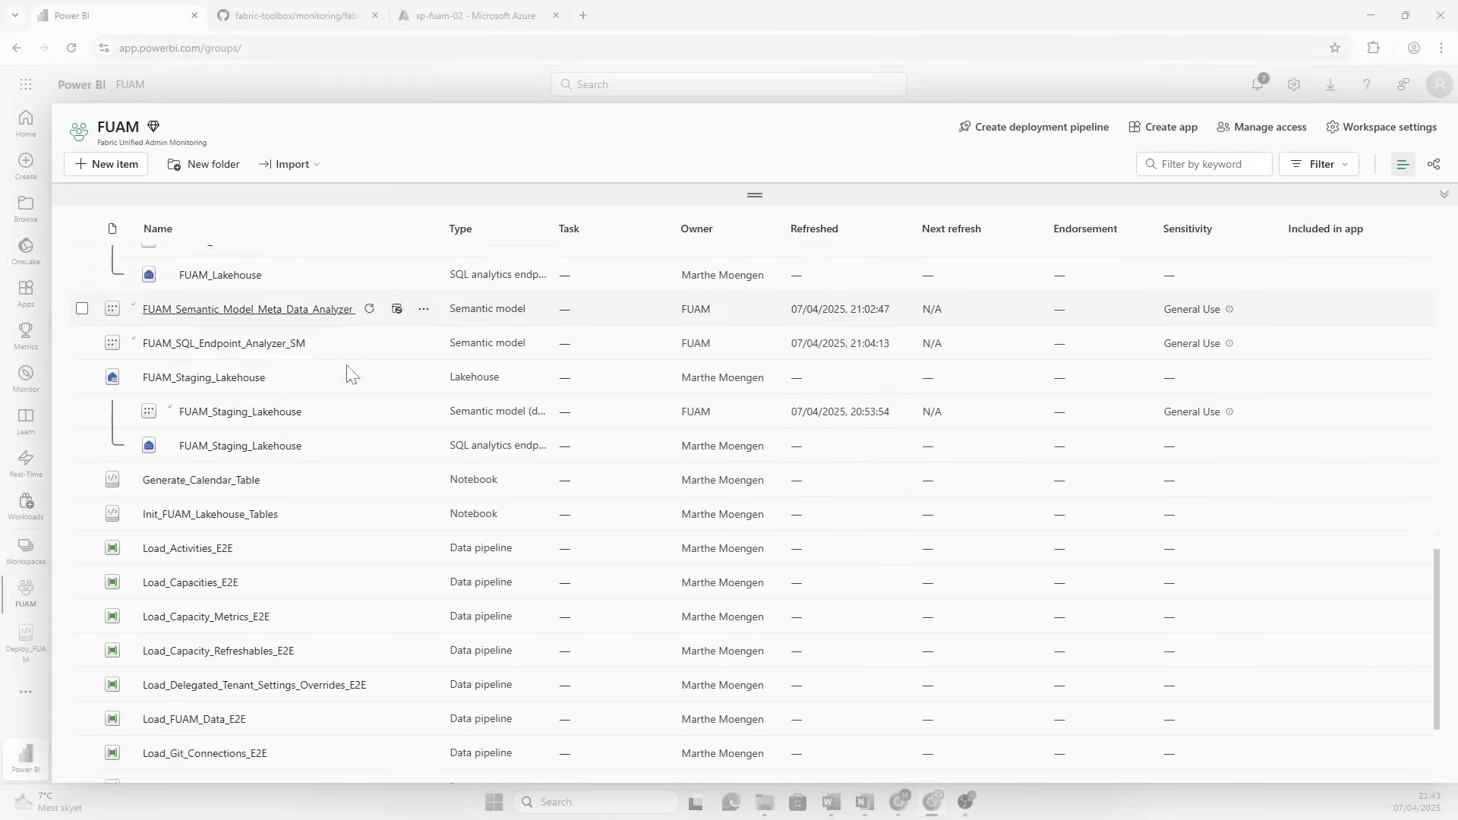
{"action": "scroll", "coordinate": [365, 542], "scroll_direction": "up", "scroll_amount": 10}
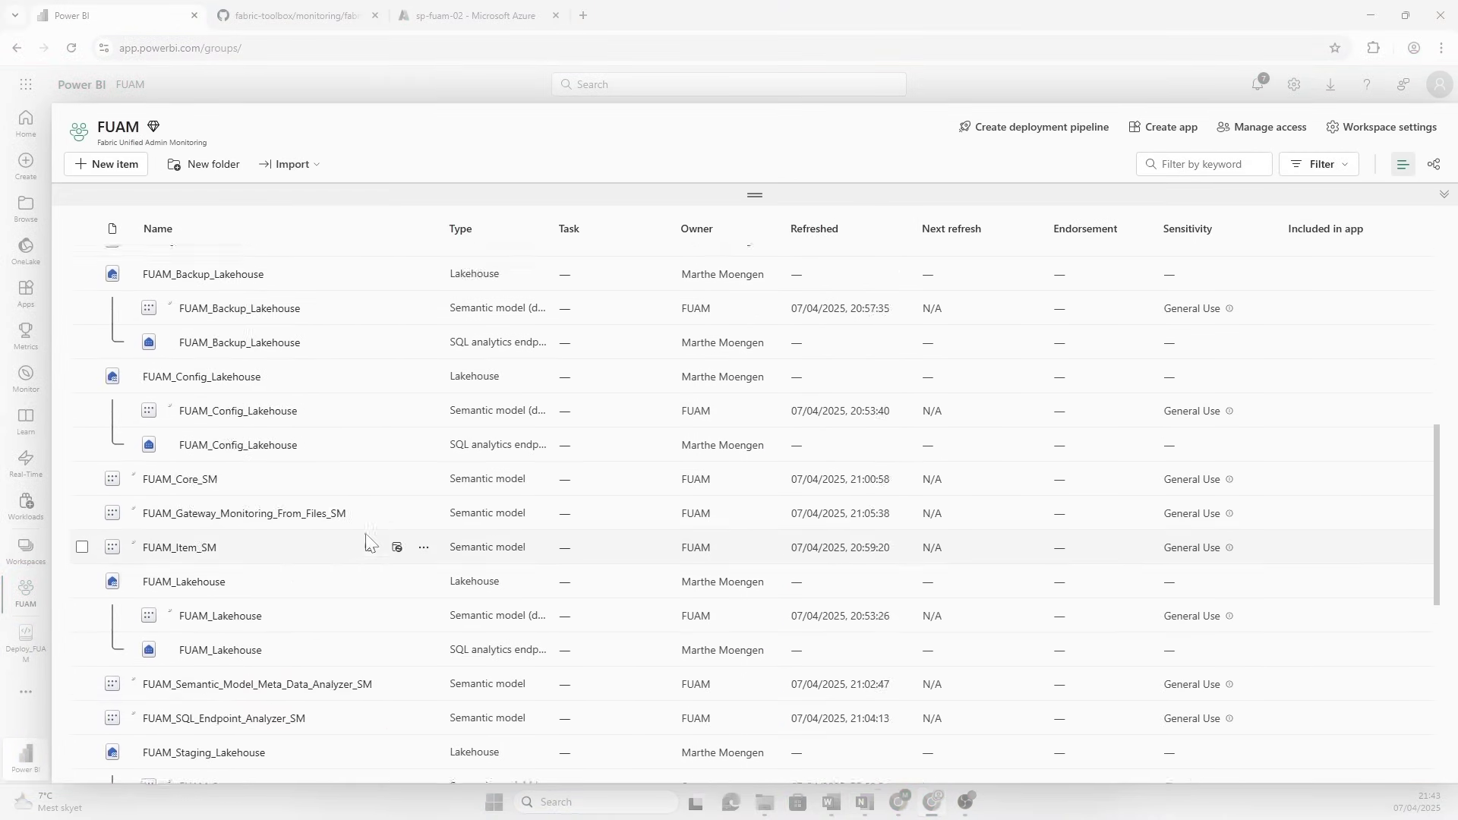
{"action": "scroll", "coordinate": [366, 542], "scroll_direction": "up", "scroll_amount": 3}
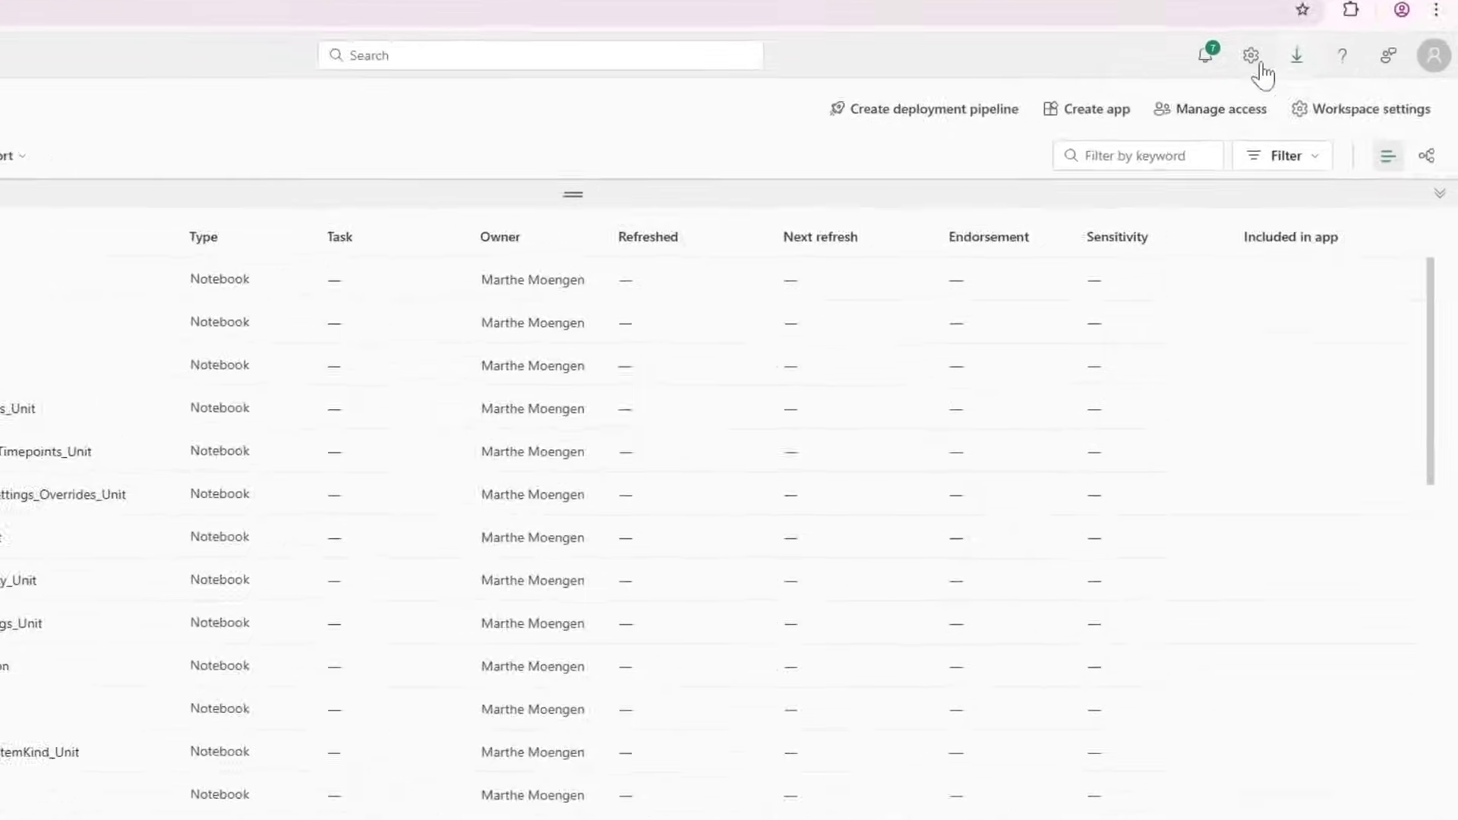
{"action": "left_click", "coordinate": [1294, 84]}
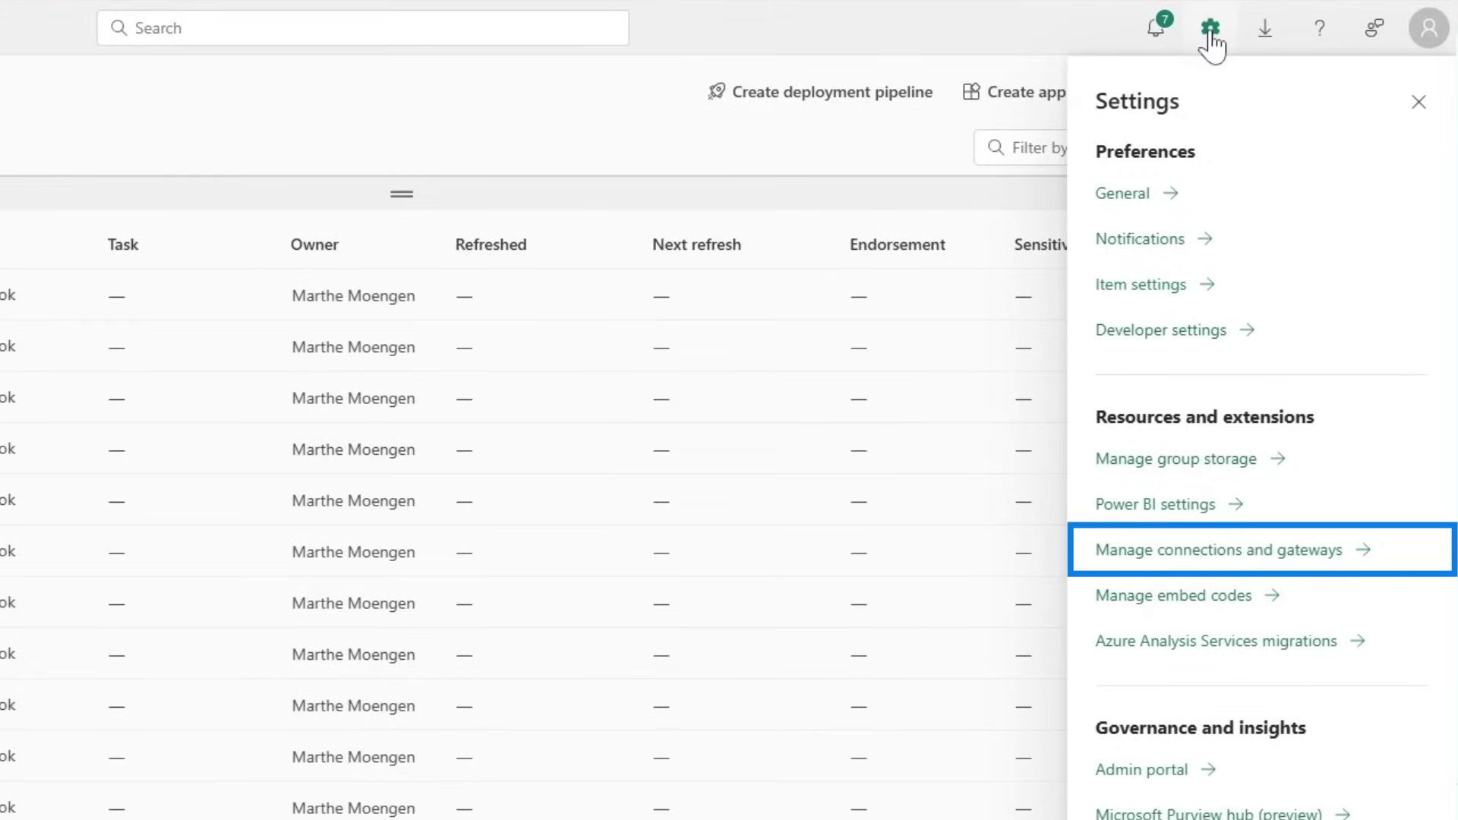
- Switch the fuam fabric-service-api admin connection to Service Principal authentication and save it
{"action": "left_click", "coordinate": [1226, 555]}
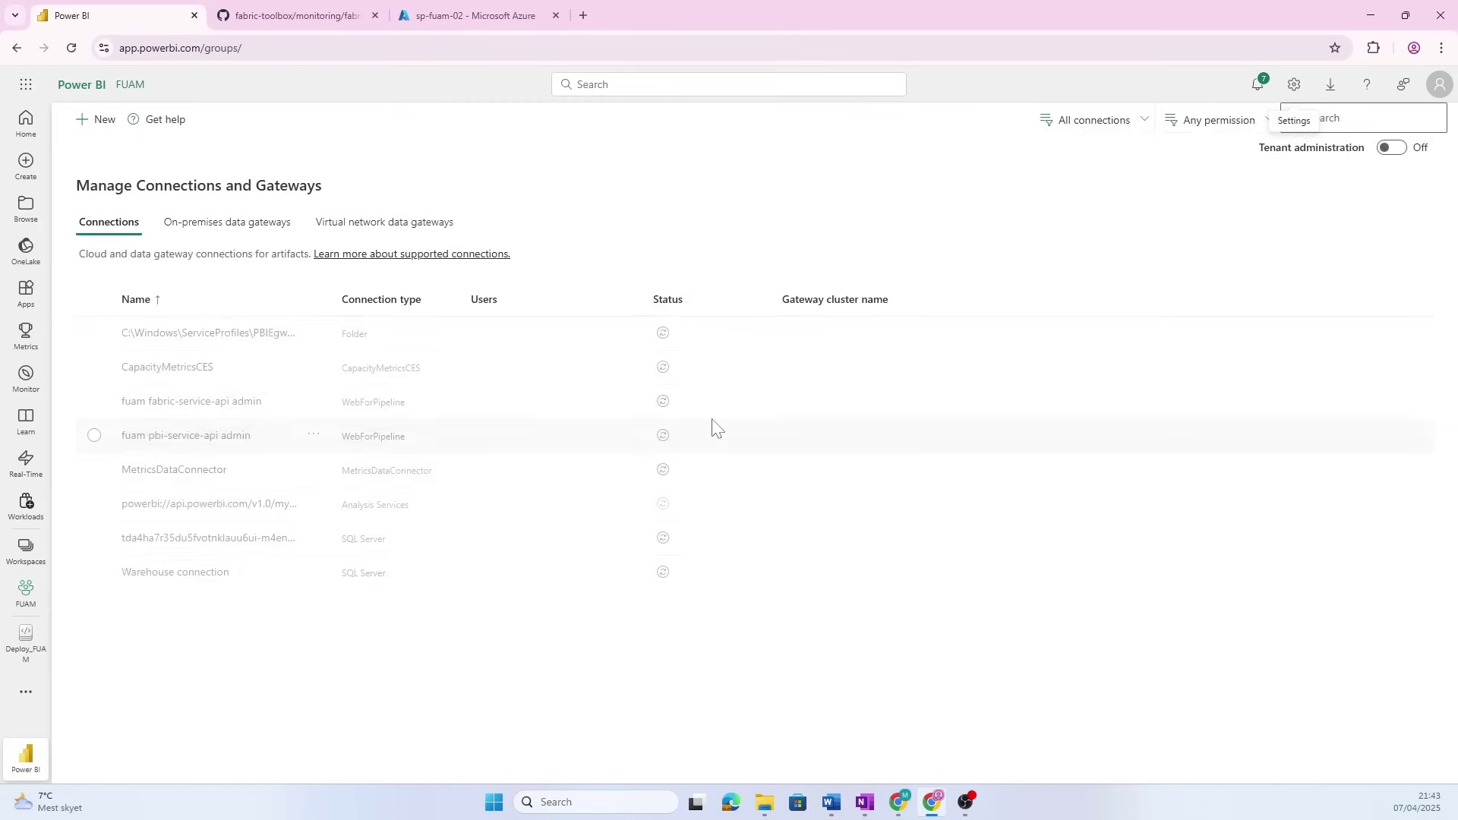
{"action": "left_click", "coordinate": [191, 402]}
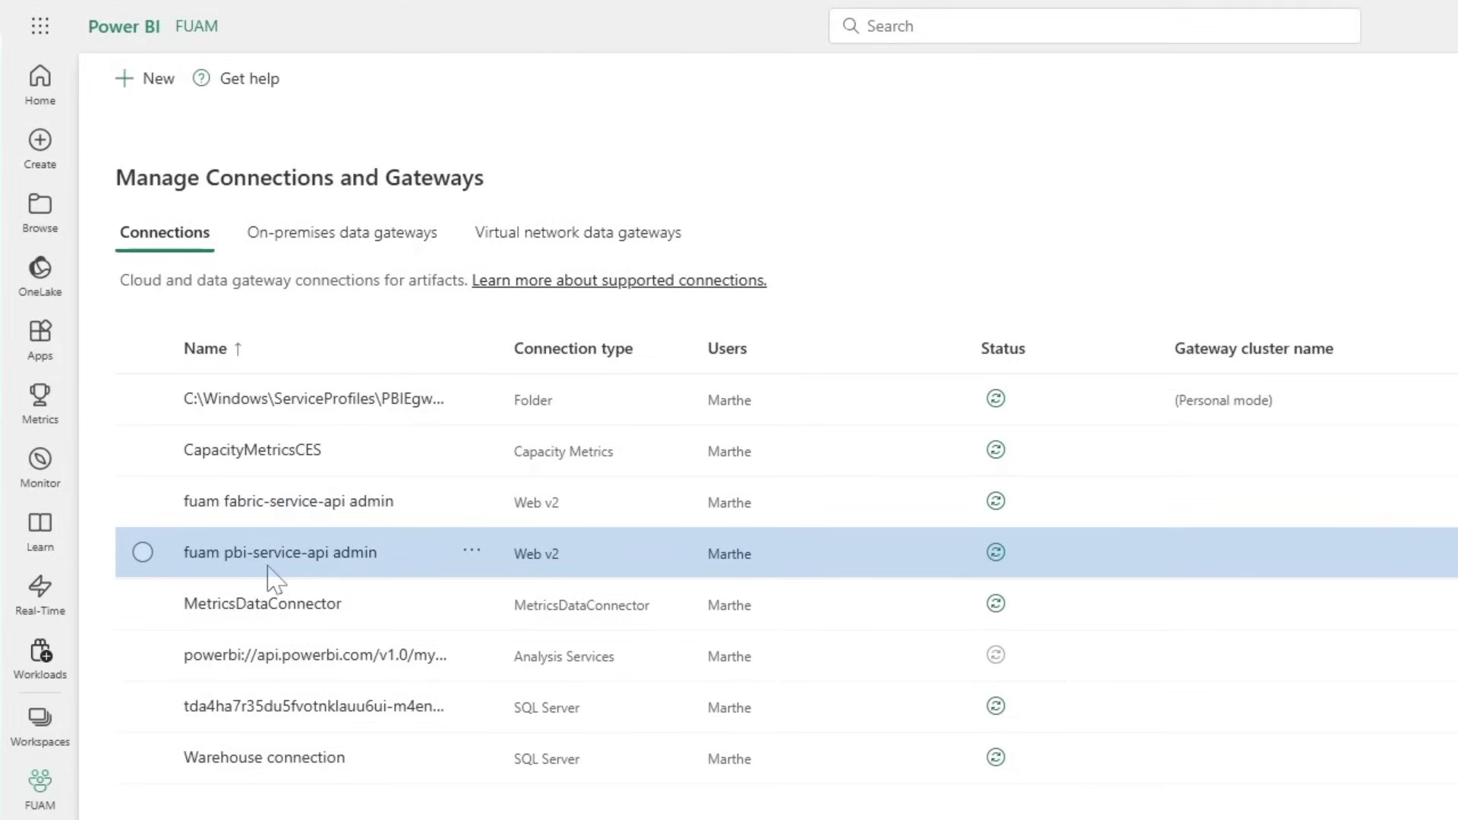
{"action": "left_click", "coordinate": [143, 500]}
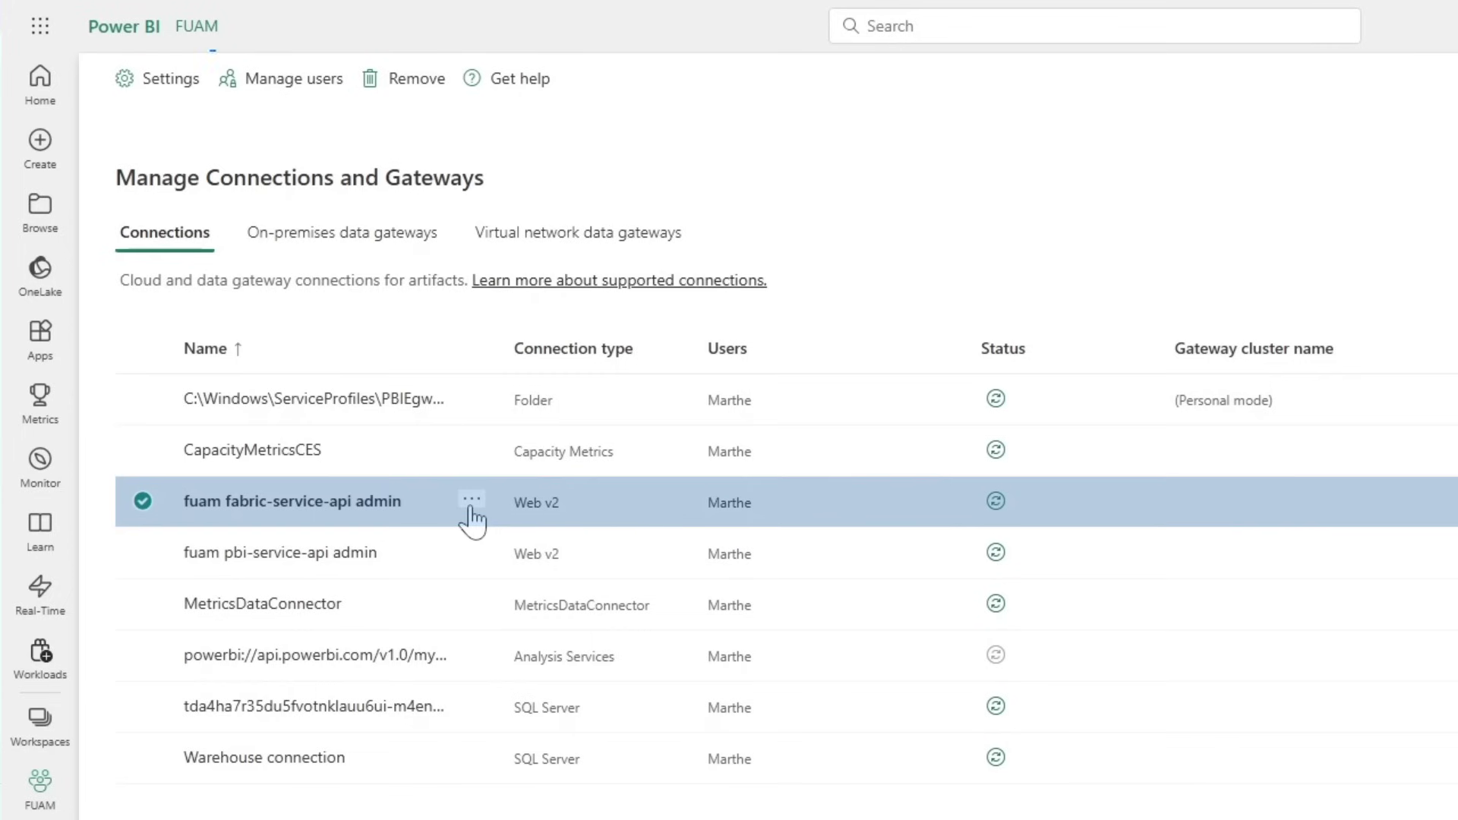
{"action": "left_click", "coordinate": [161, 79]}
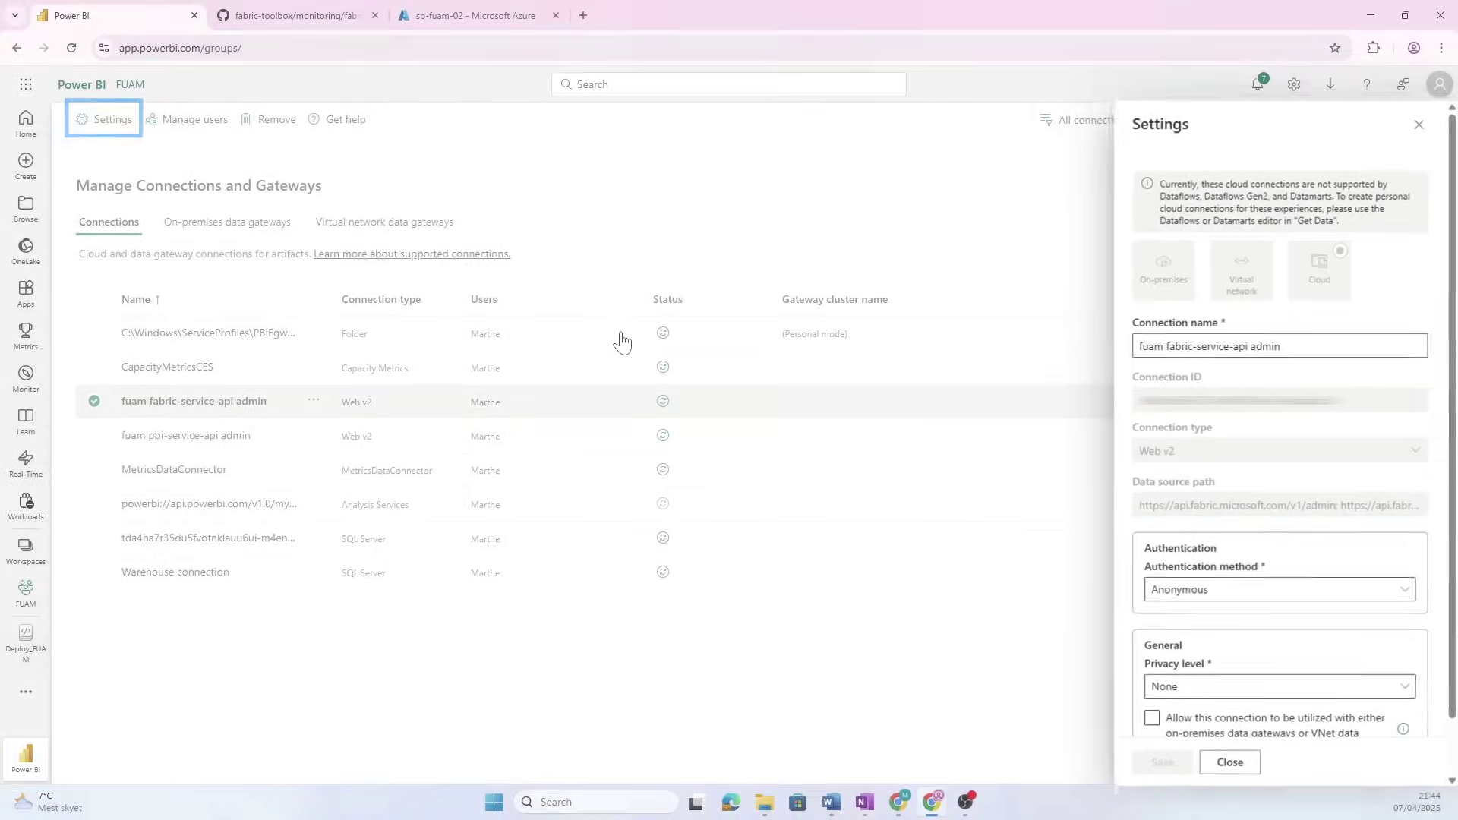
{"action": "left_click", "coordinate": [1195, 774]}
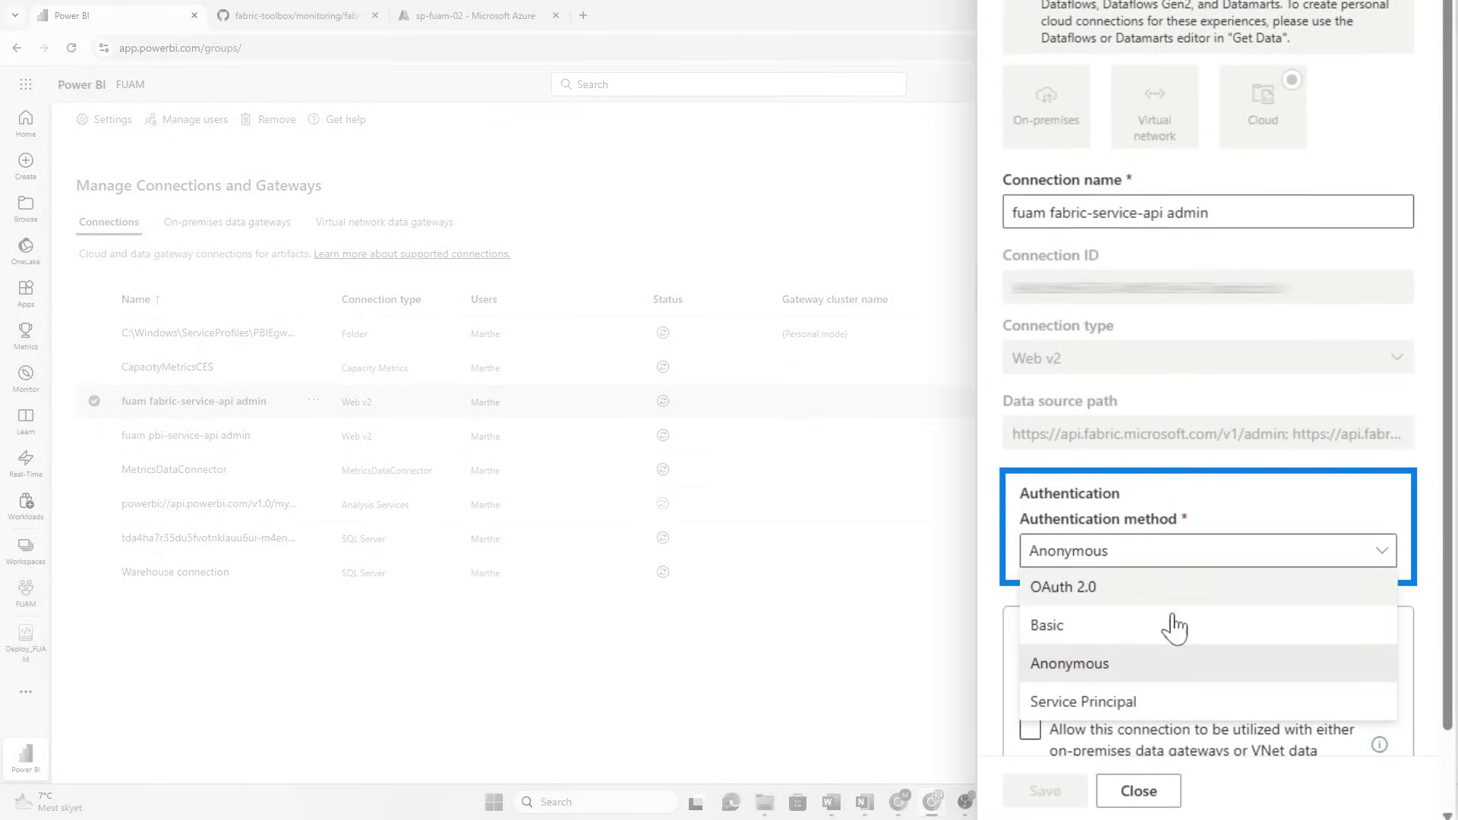
{"action": "left_click", "coordinate": [1083, 699]}
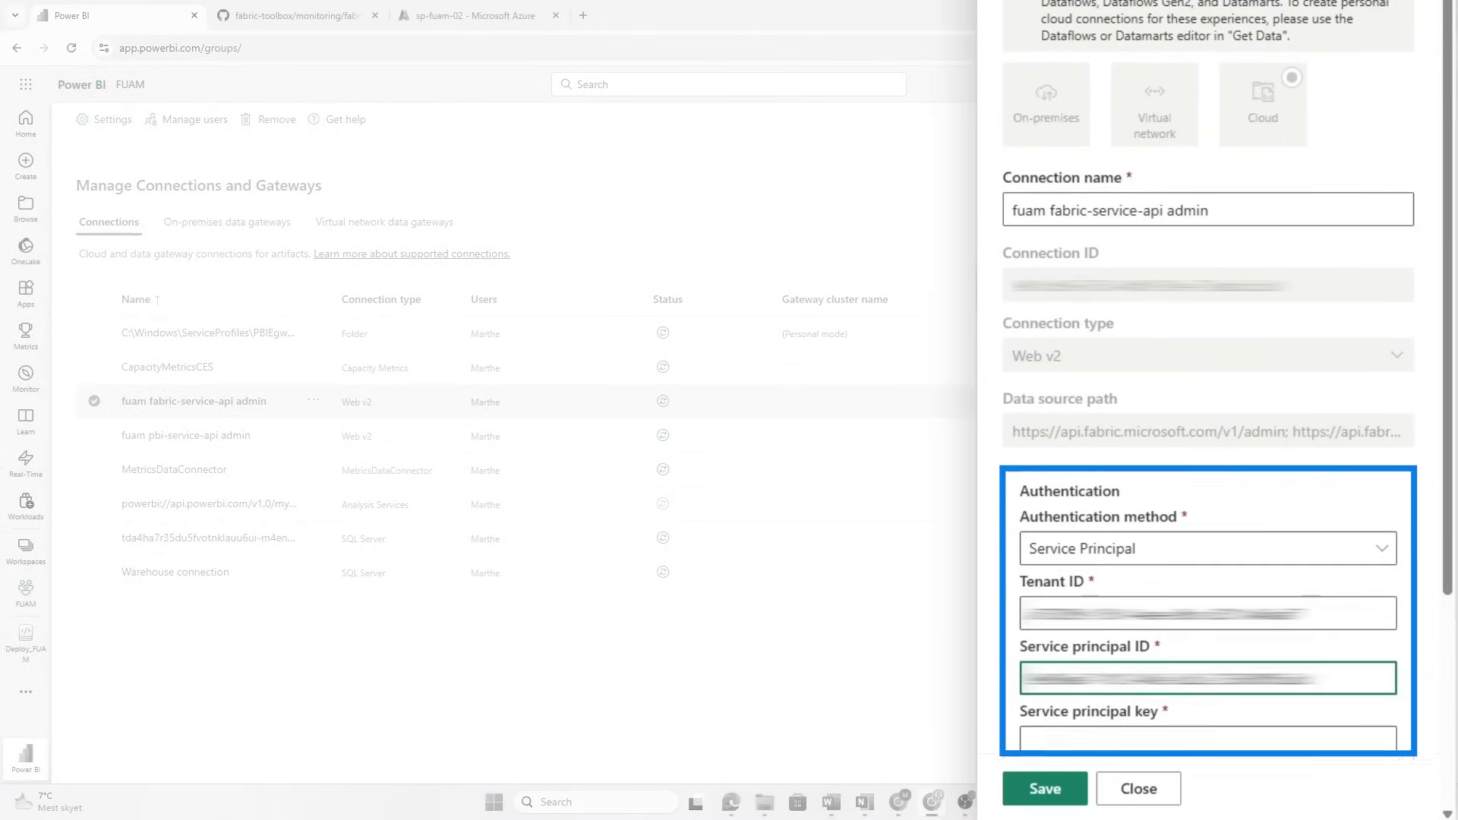
{"action": "scroll", "coordinate": [1058, 669], "scroll_direction": "down", "scroll_amount": 2}
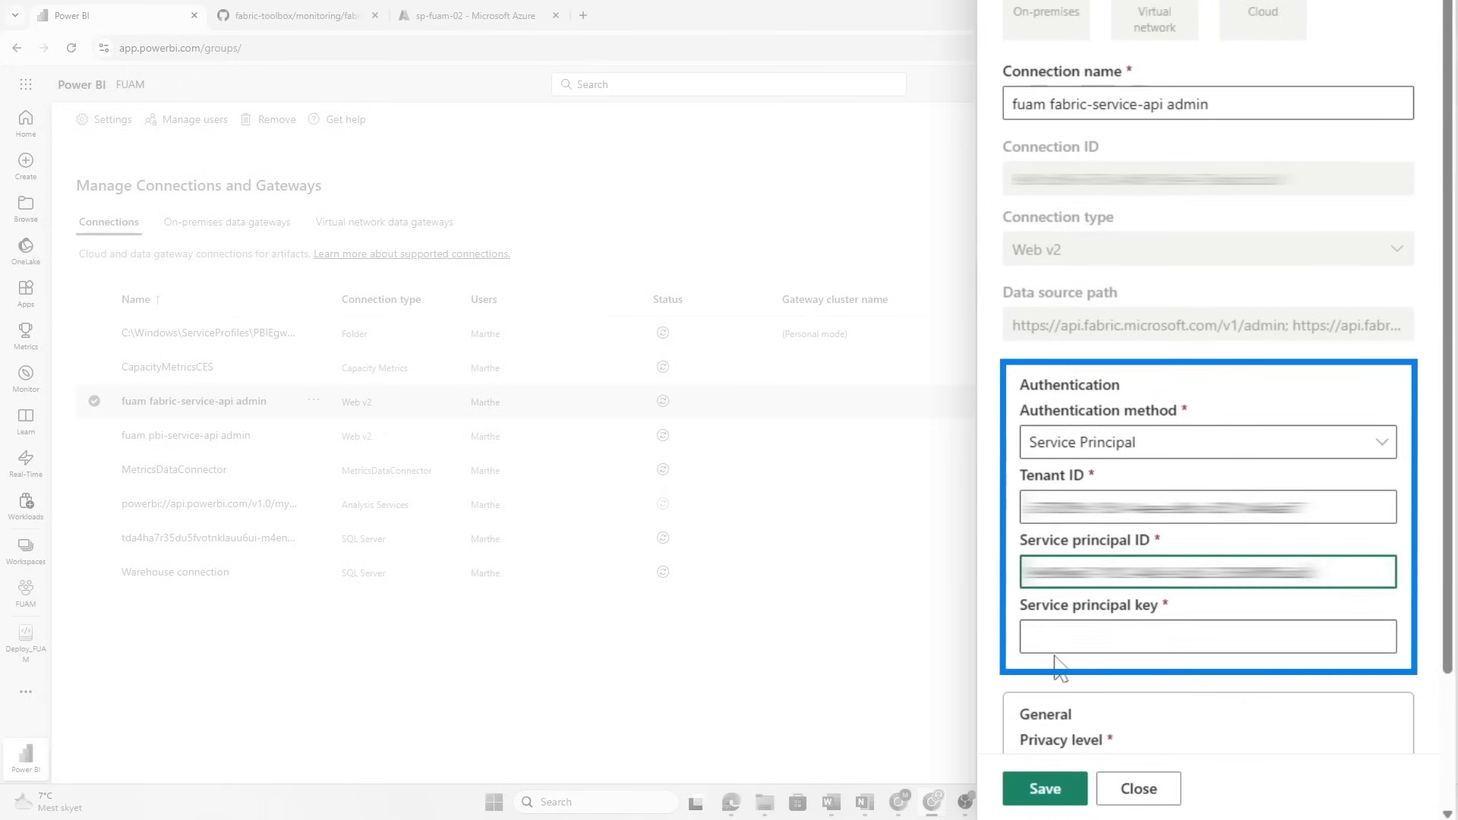
{"action": "left_click", "coordinate": [1058, 804]}
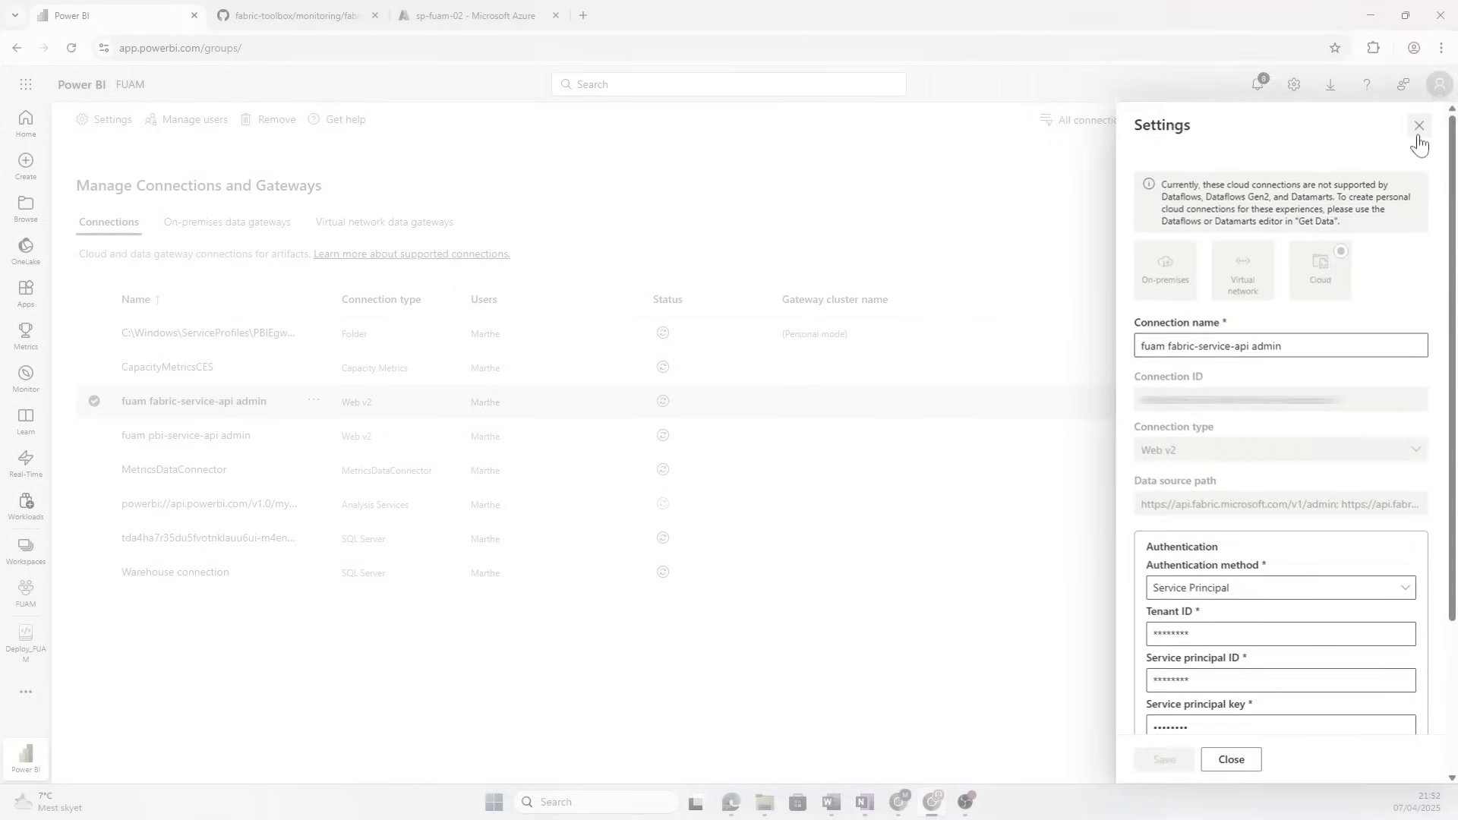
{"action": "left_click", "coordinate": [1417, 136]}
- Switch the fuam pbi-service-api admin connection to Service Principal with pasted credentials and save it
{"action": "left_click", "coordinate": [315, 441]}
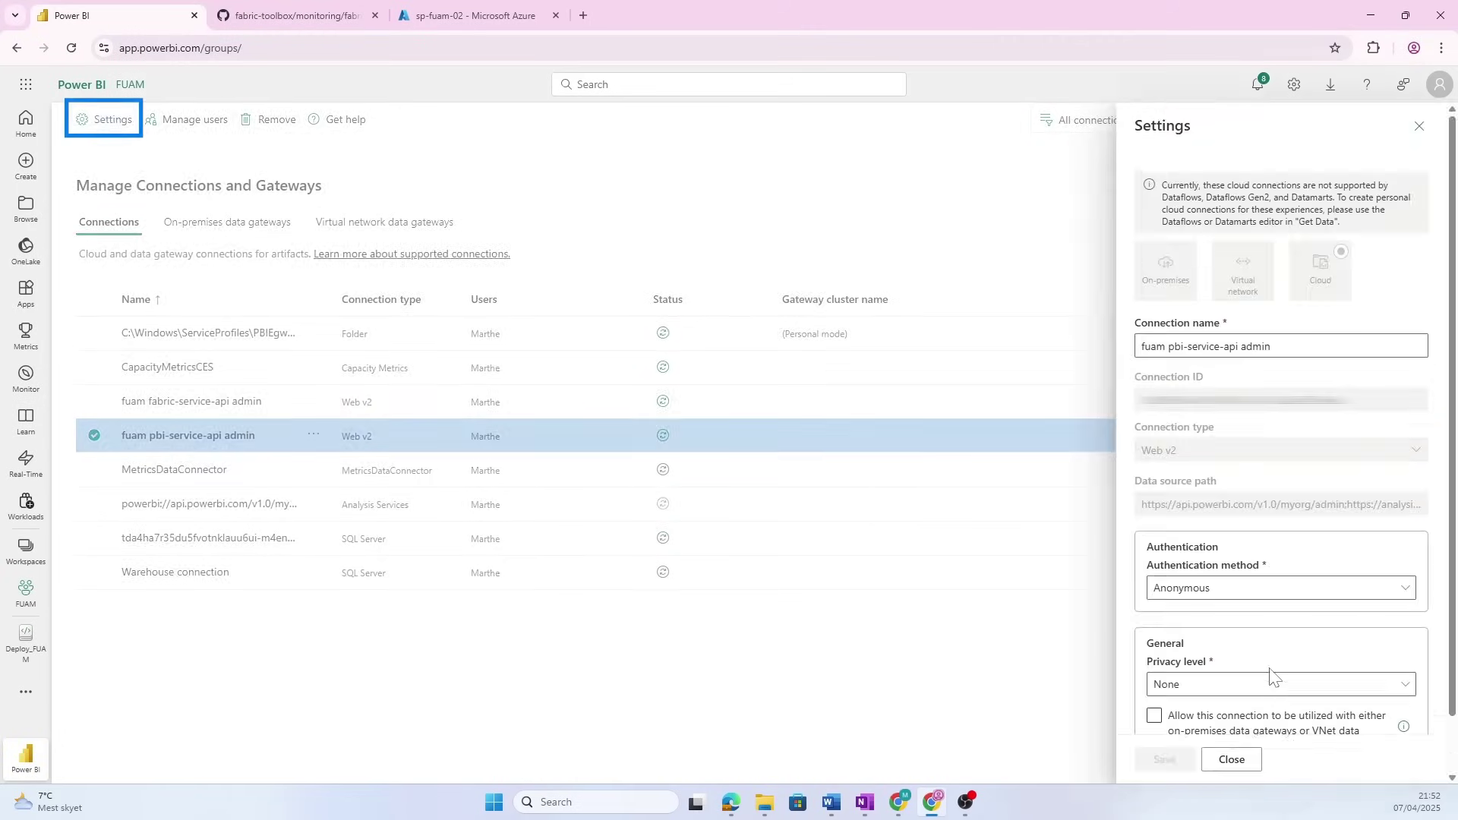
{"action": "left_click", "coordinate": [1261, 591]}
{"action": "left_click", "coordinate": [1184, 692]}
{"action": "left_click", "coordinate": [1281, 635]}
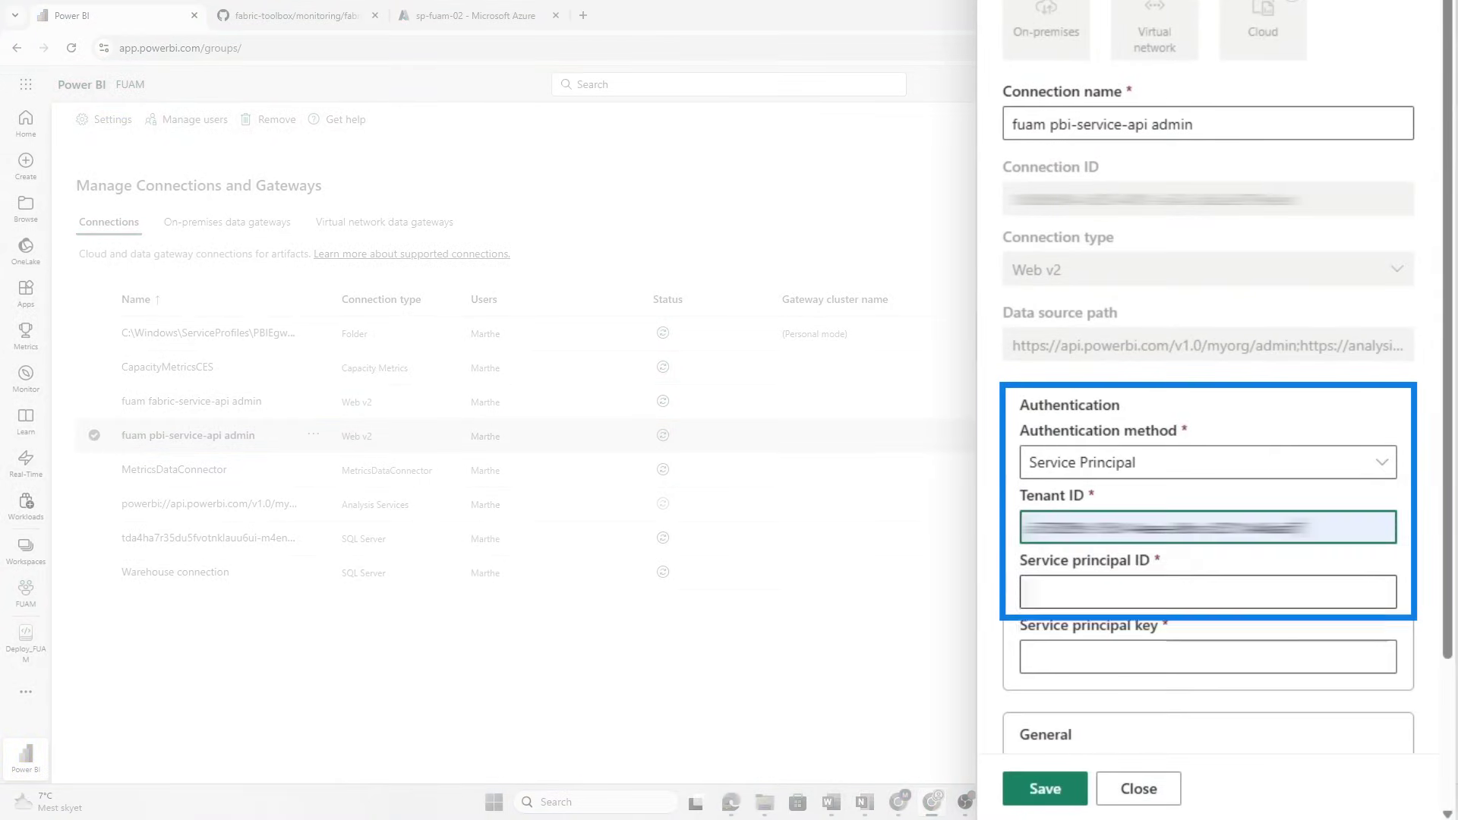
{"action": "key", "text": "Tab"}
{"action": "key", "text": "ctrl+v"}
{"action": "key", "text": "Tab"}
{"action": "left_click", "coordinate": [1052, 789]}
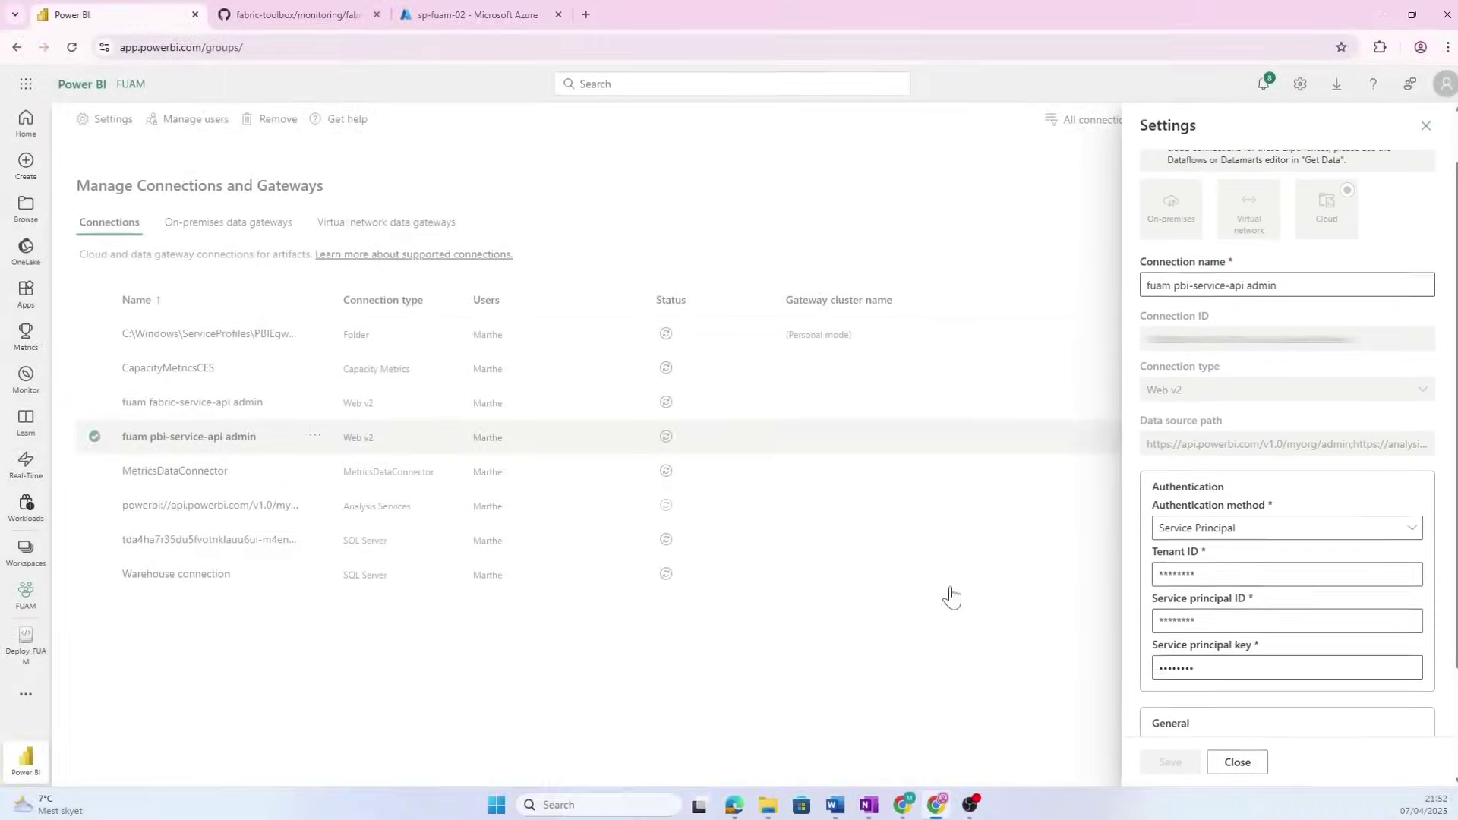
{"action": "left_click", "coordinate": [25, 568]}
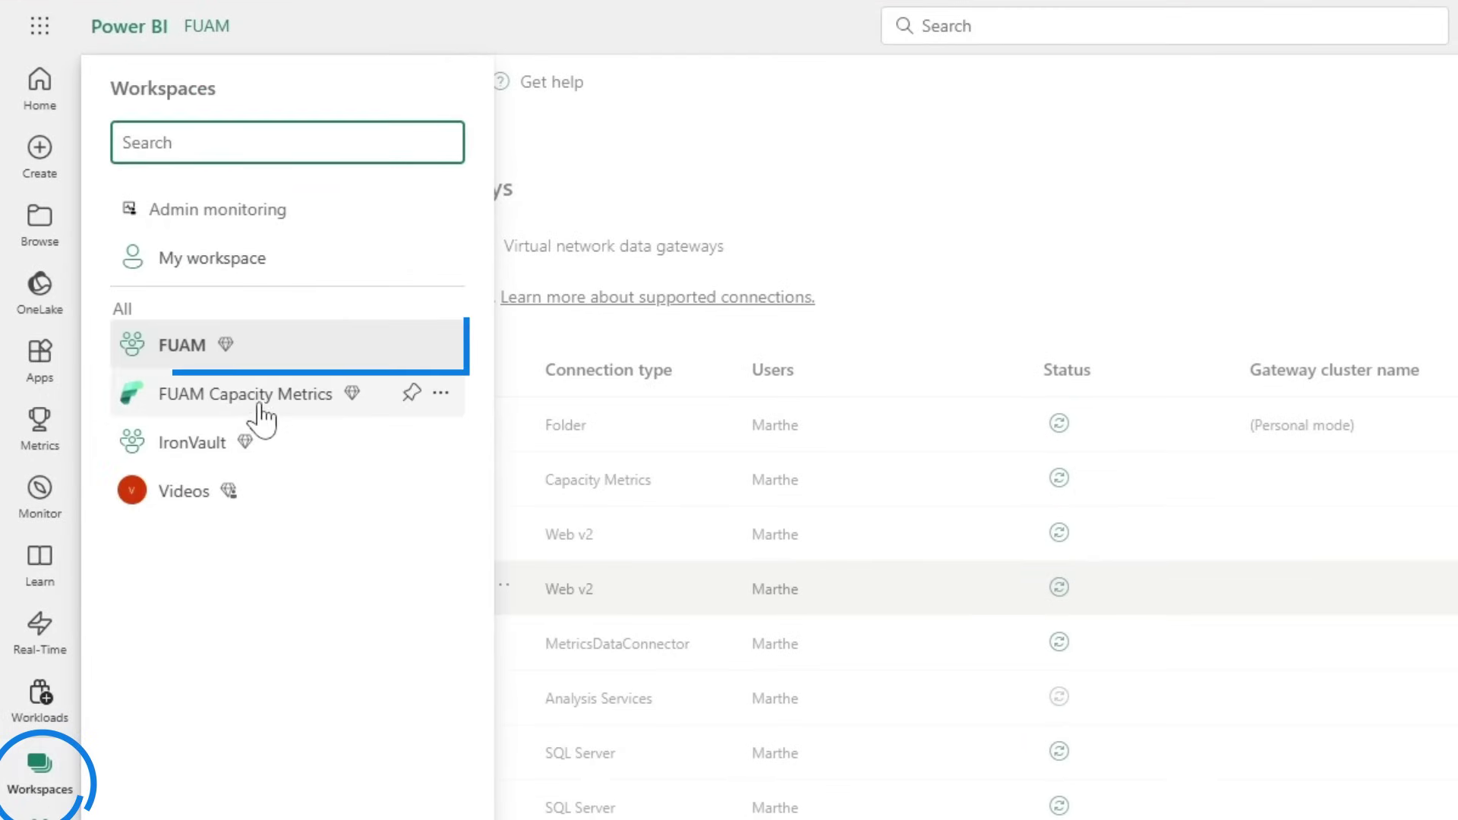
- Filter the FUAM workspace to data pipelines, open Load_FUAM_Data_E2E and start a run
{"action": "left_click", "coordinate": [257, 355]}
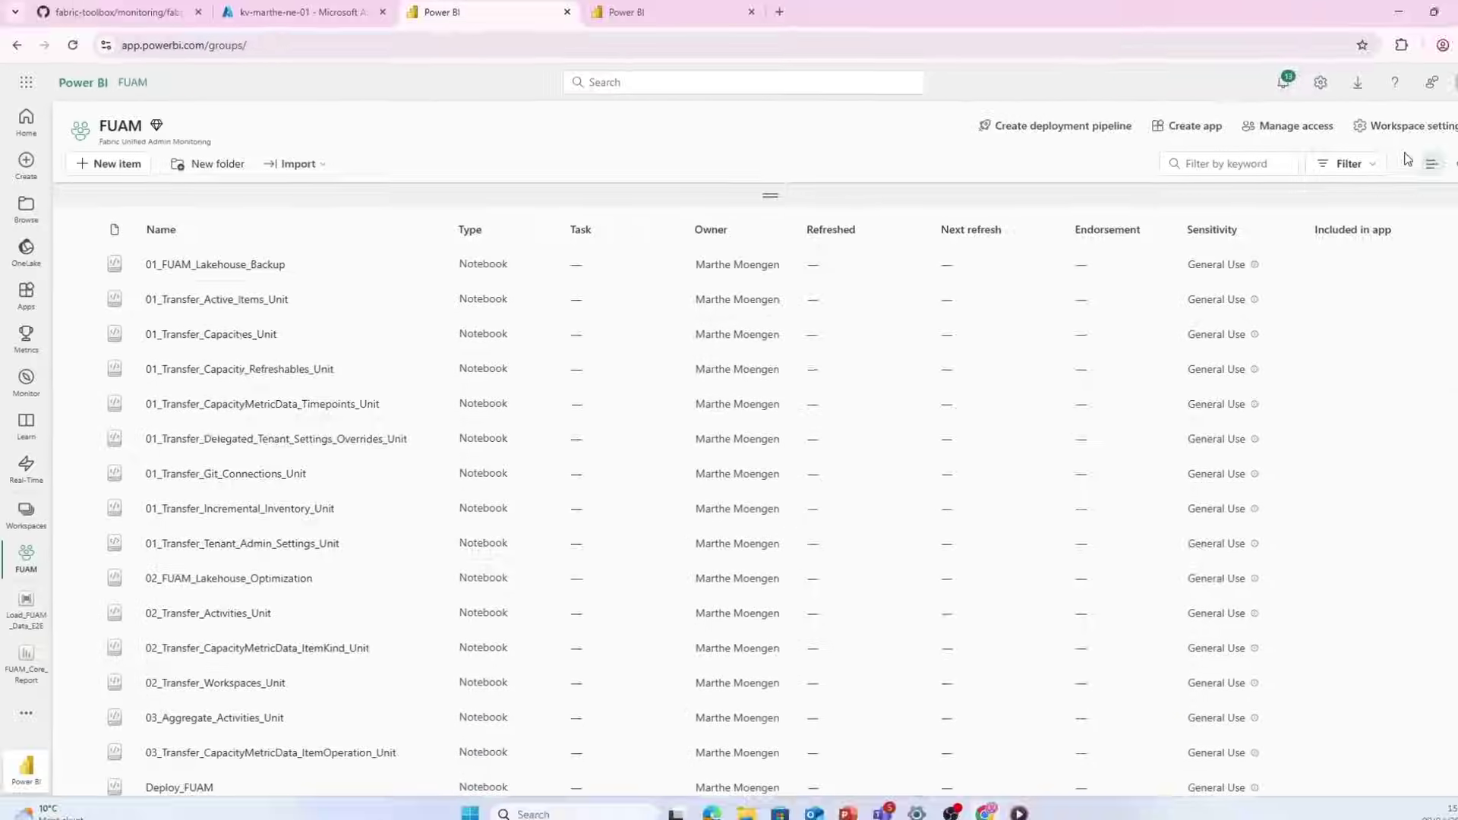
{"action": "left_click", "coordinate": [1321, 164]}
{"action": "left_click", "coordinate": [1191, 240]}
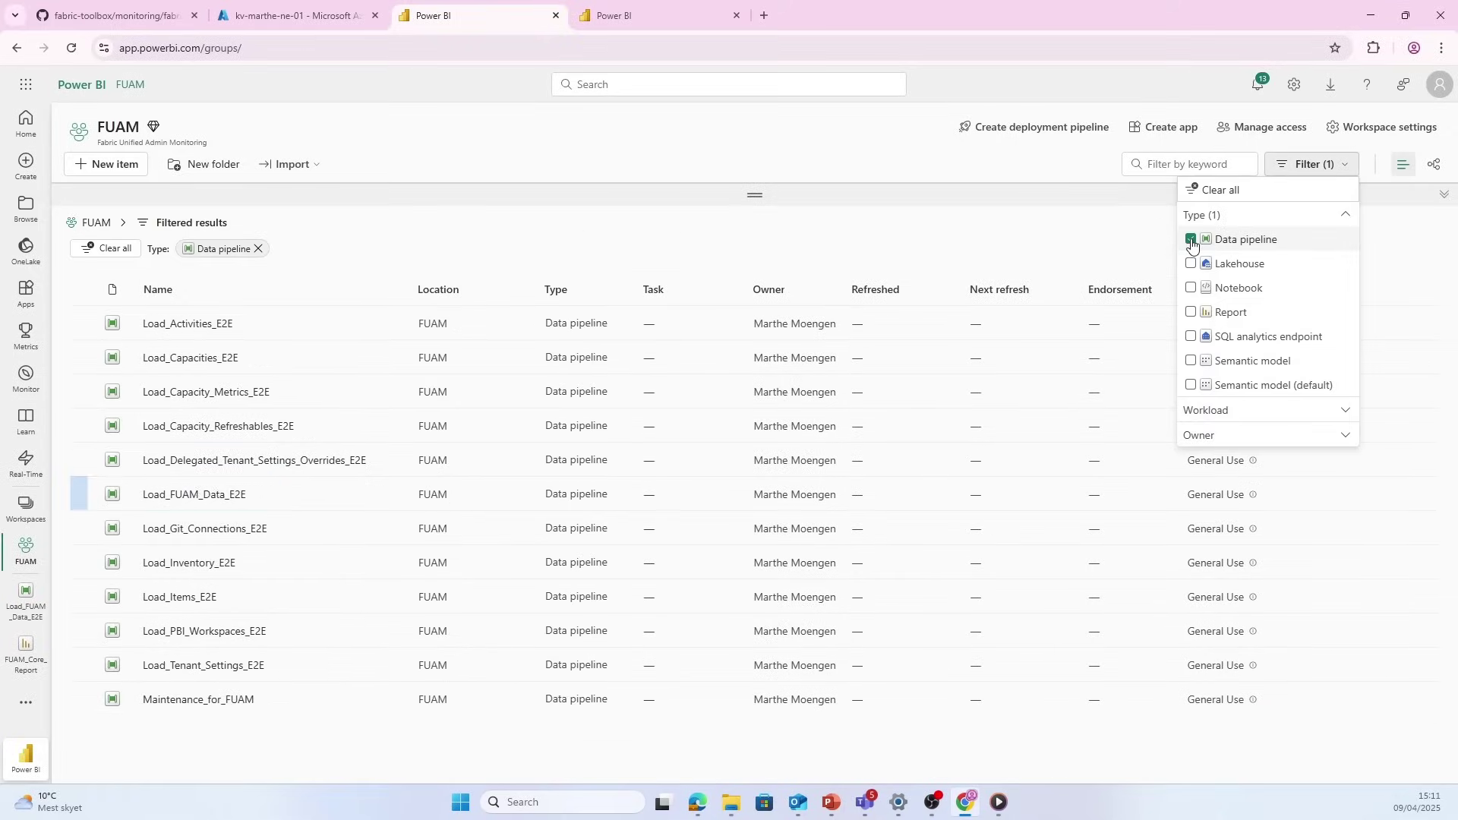
{"action": "left_click", "coordinate": [210, 498]}
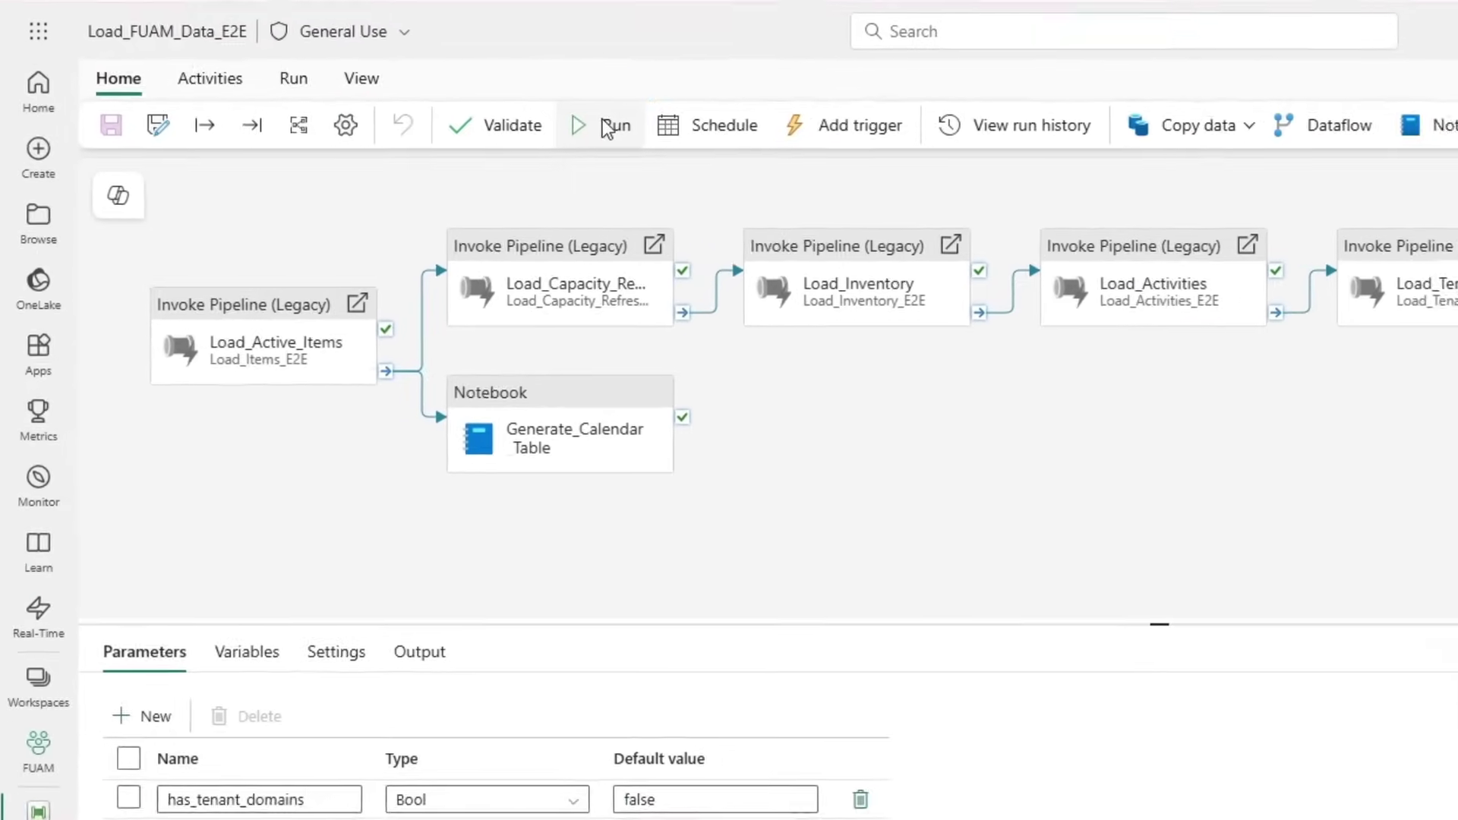
{"action": "left_click", "coordinate": [424, 144]}
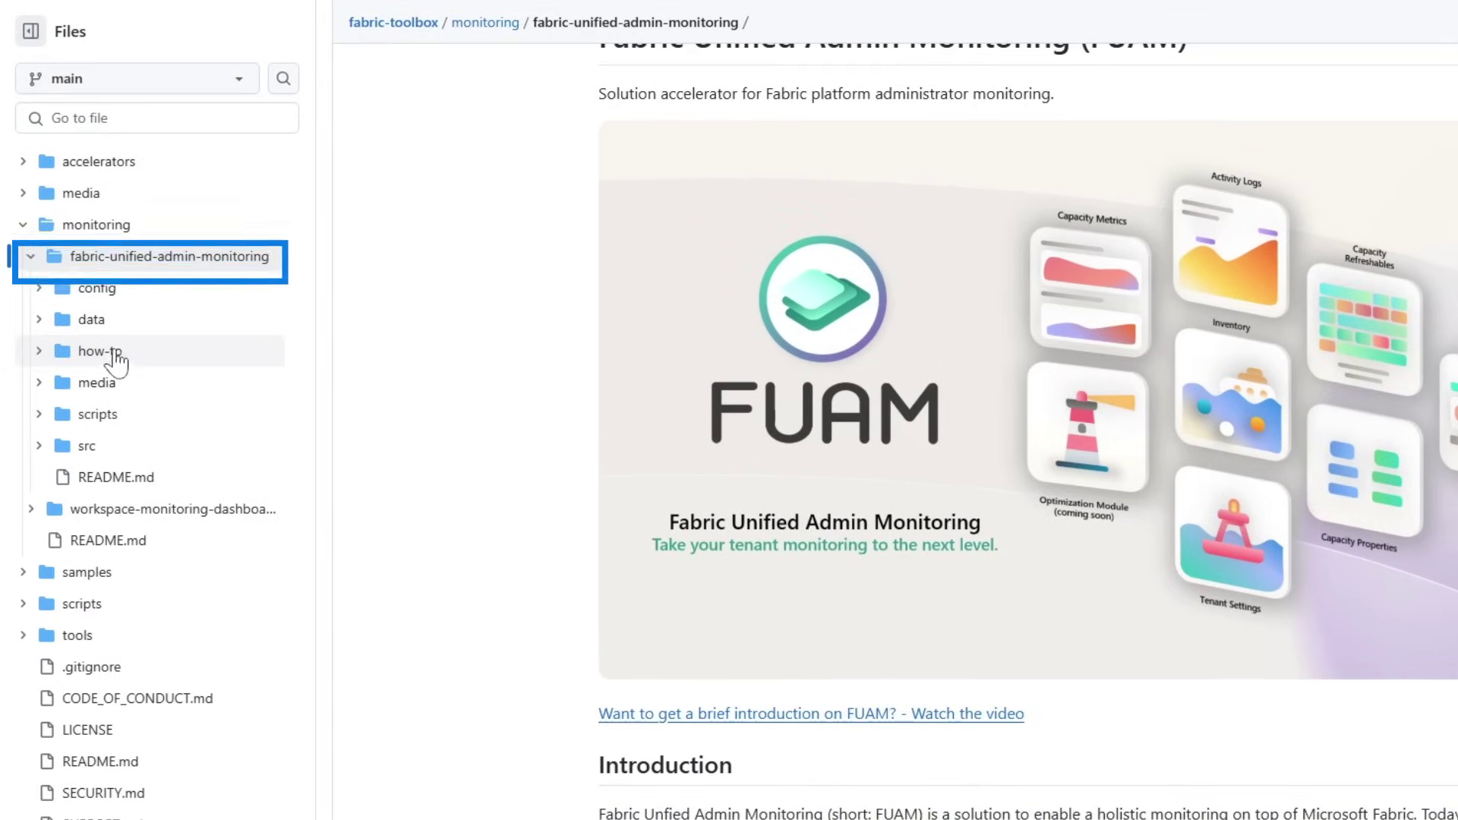
- Open how-to/How_to_deploy_FUAM.md on GitHub and scroll to its pipeline parameter table
{"action": "left_click", "coordinate": [114, 353]}
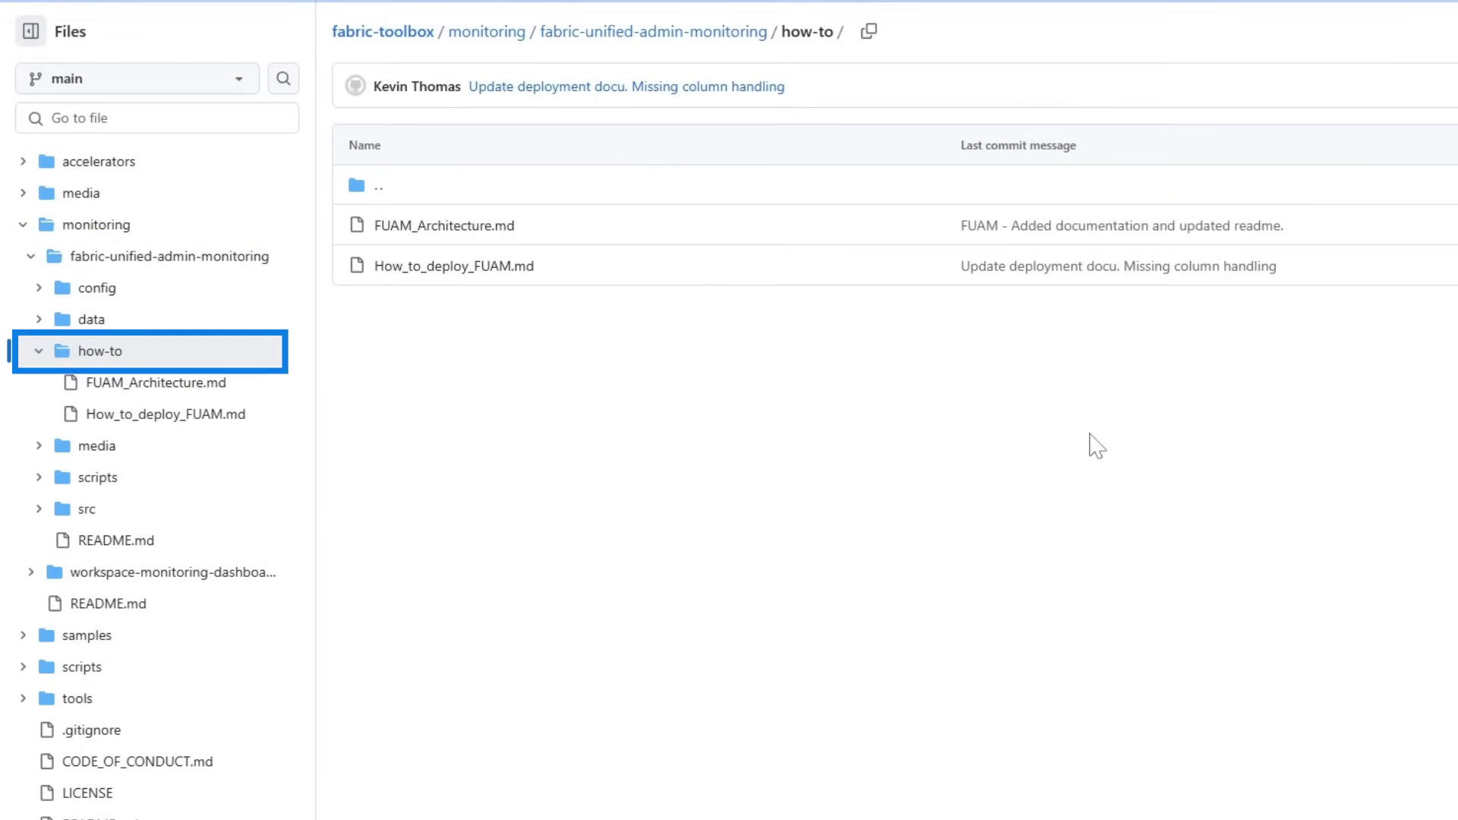
{"action": "left_click", "coordinate": [473, 266]}
{"action": "scroll", "coordinate": [1436, 393], "scroll_direction": "down", "scroll_amount": 20}
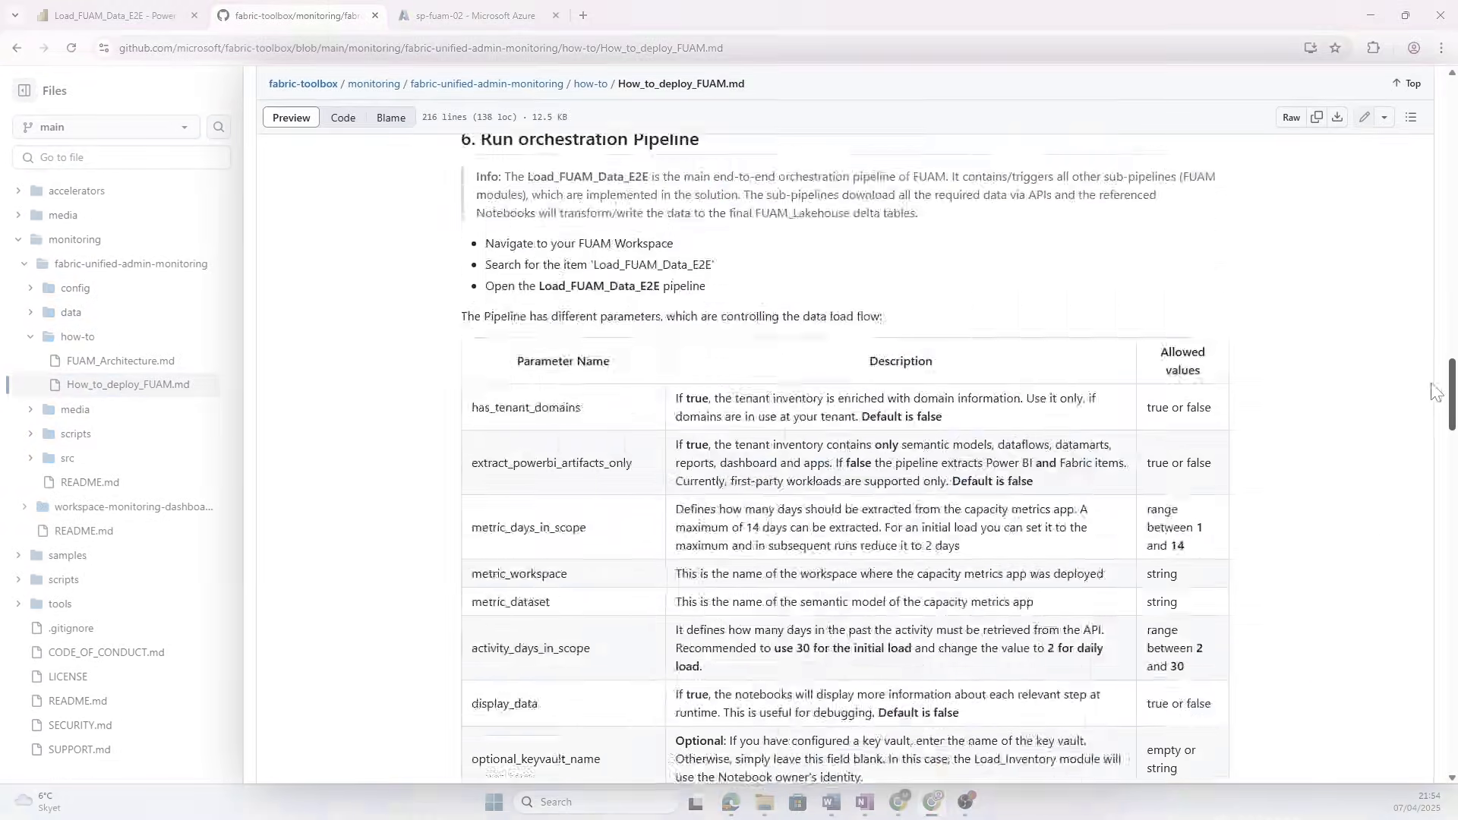
{"action": "scroll", "coordinate": [1436, 392], "scroll_direction": "down", "scroll_amount": 7}
{"action": "scroll", "coordinate": [1421, 392], "scroll_direction": "up", "scroll_amount": 6}
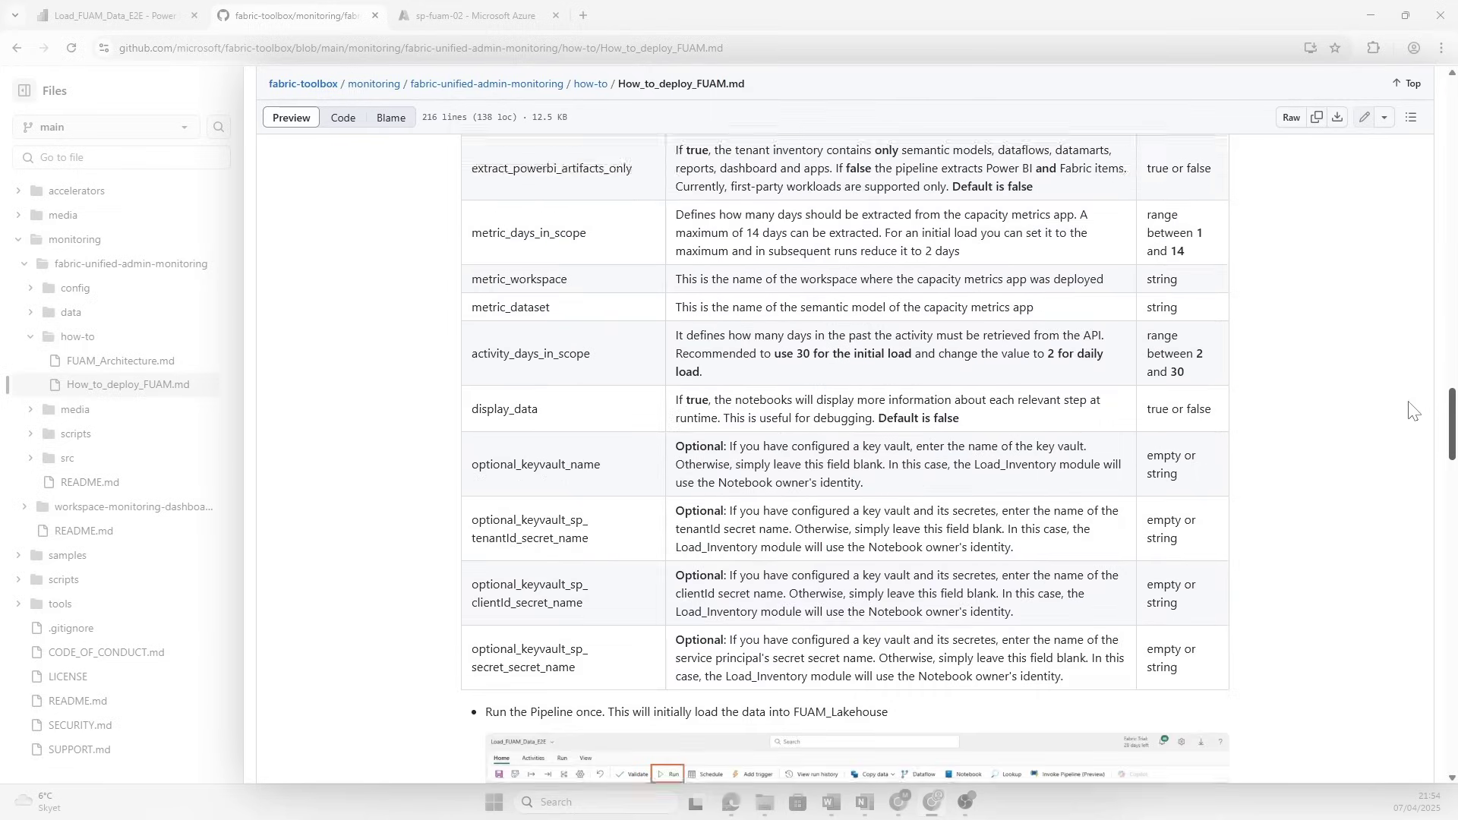
{"action": "scroll", "coordinate": [1408, 392], "scroll_direction": "down", "scroll_amount": 1}
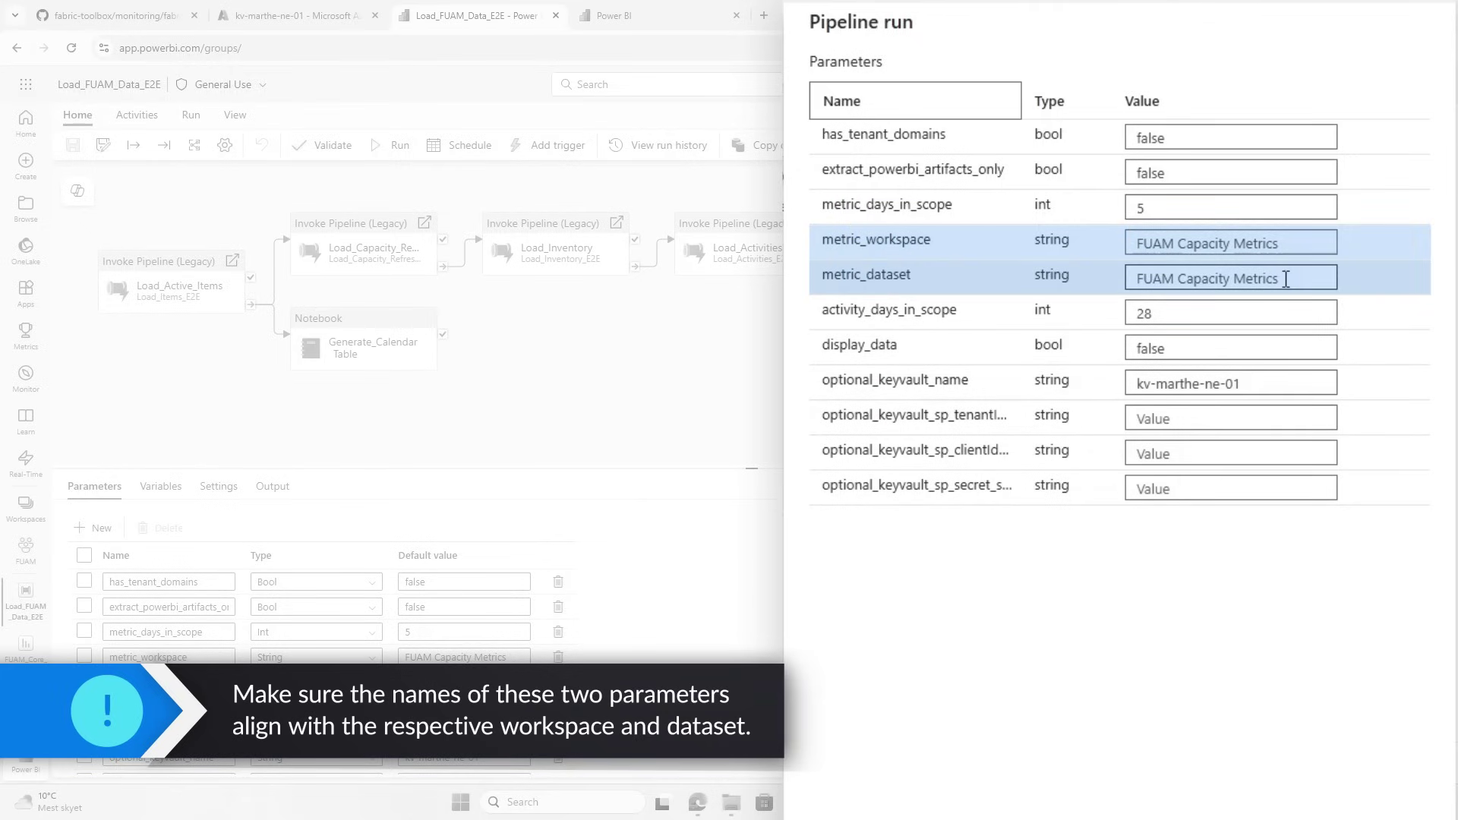
- Set metric_dataset to Fabric Capacity Metrics and the tenant secret name to tenant-id, then submit the run
{"action": "double_click", "coordinate": [1165, 280]}
{"action": "type", "text": "Fabric"}
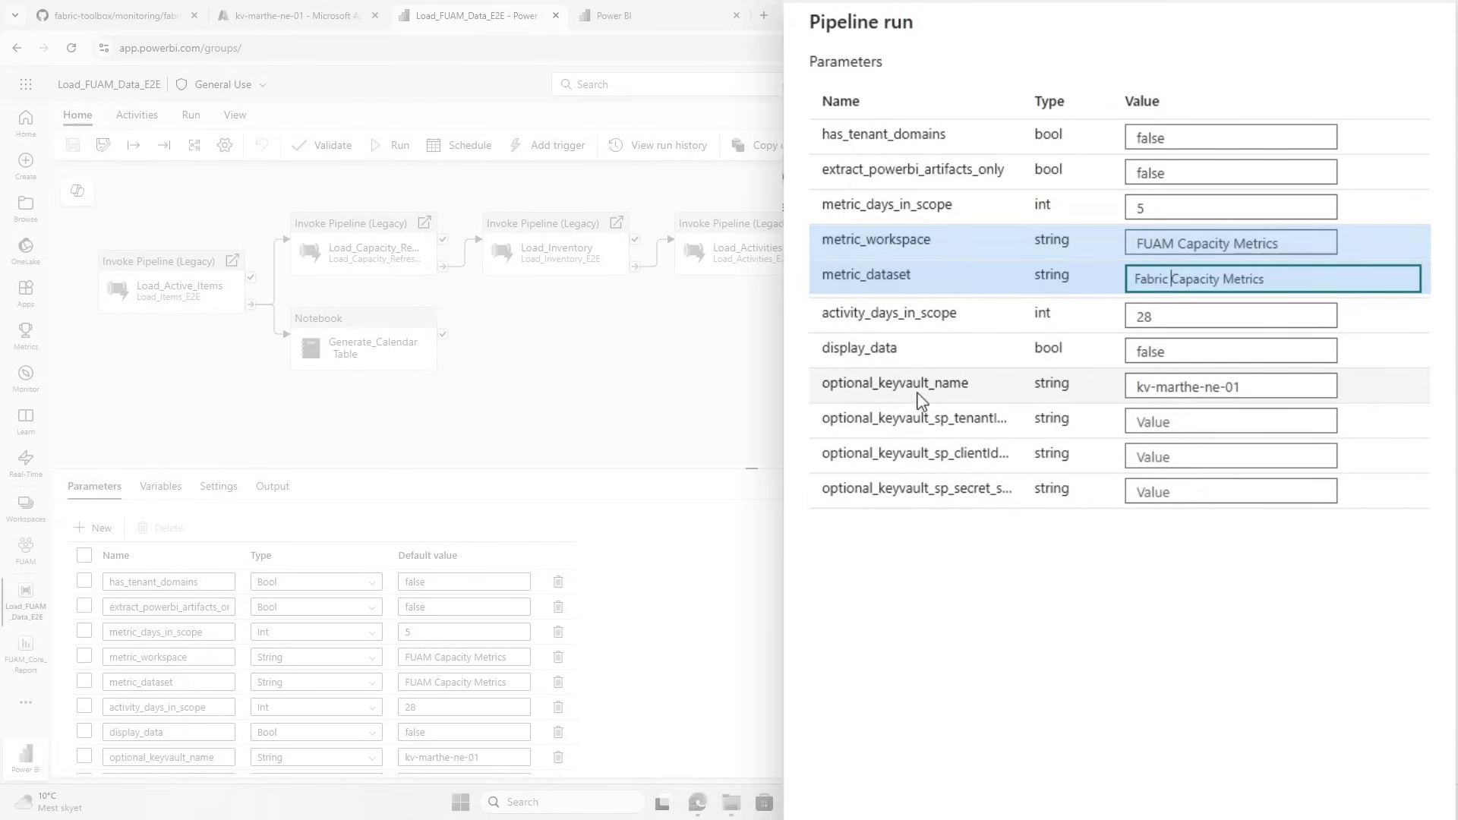
{"action": "left_click", "coordinate": [1194, 430]}
{"action": "type", "text": "tenant-"}
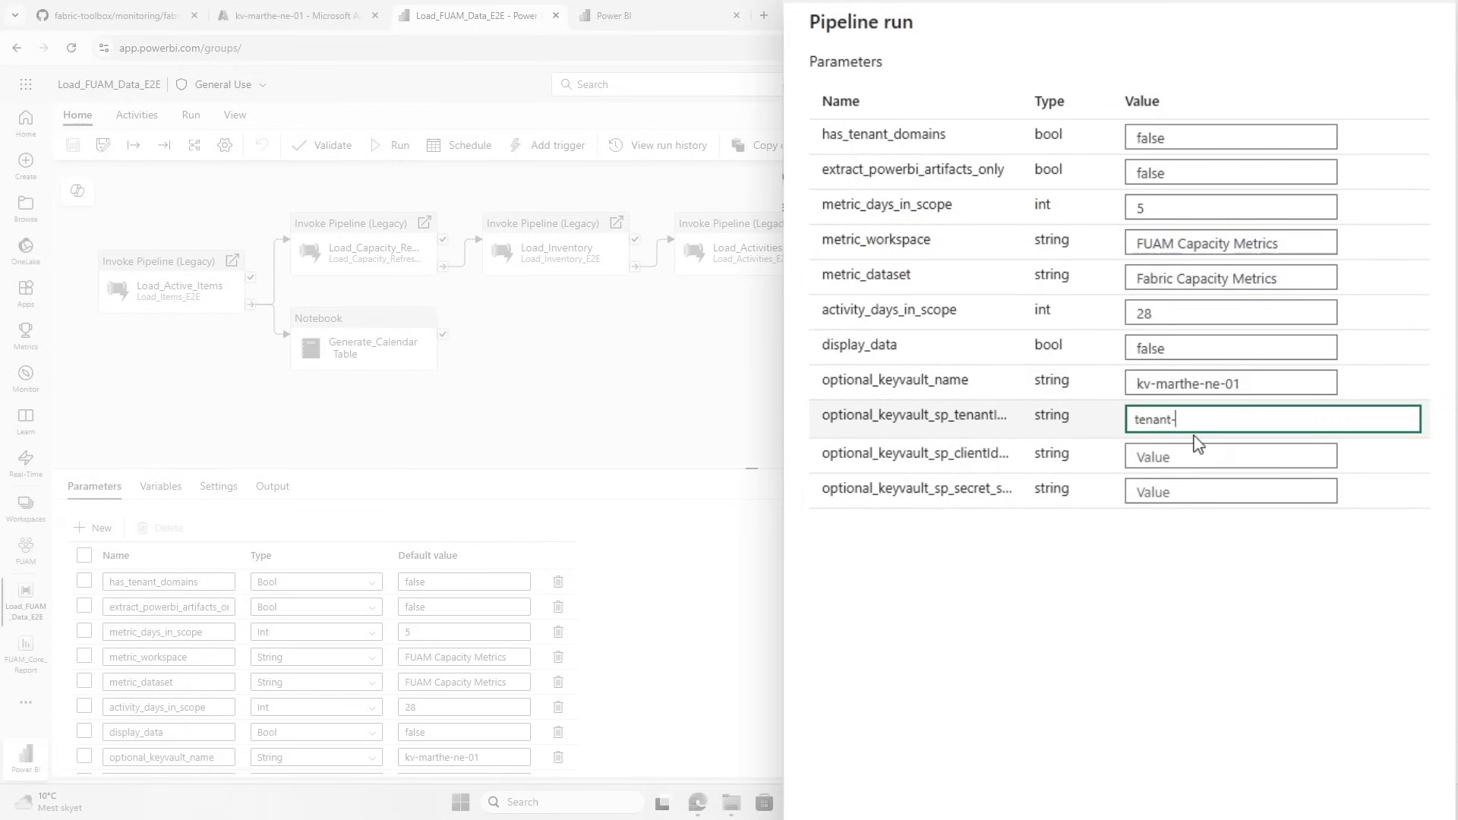
{"action": "type", "text": "id"}
{"action": "left_click", "coordinate": [1199, 448]}
{"action": "scroll", "coordinate": [1091, 521], "scroll_direction": "down", "scroll_amount": 2}
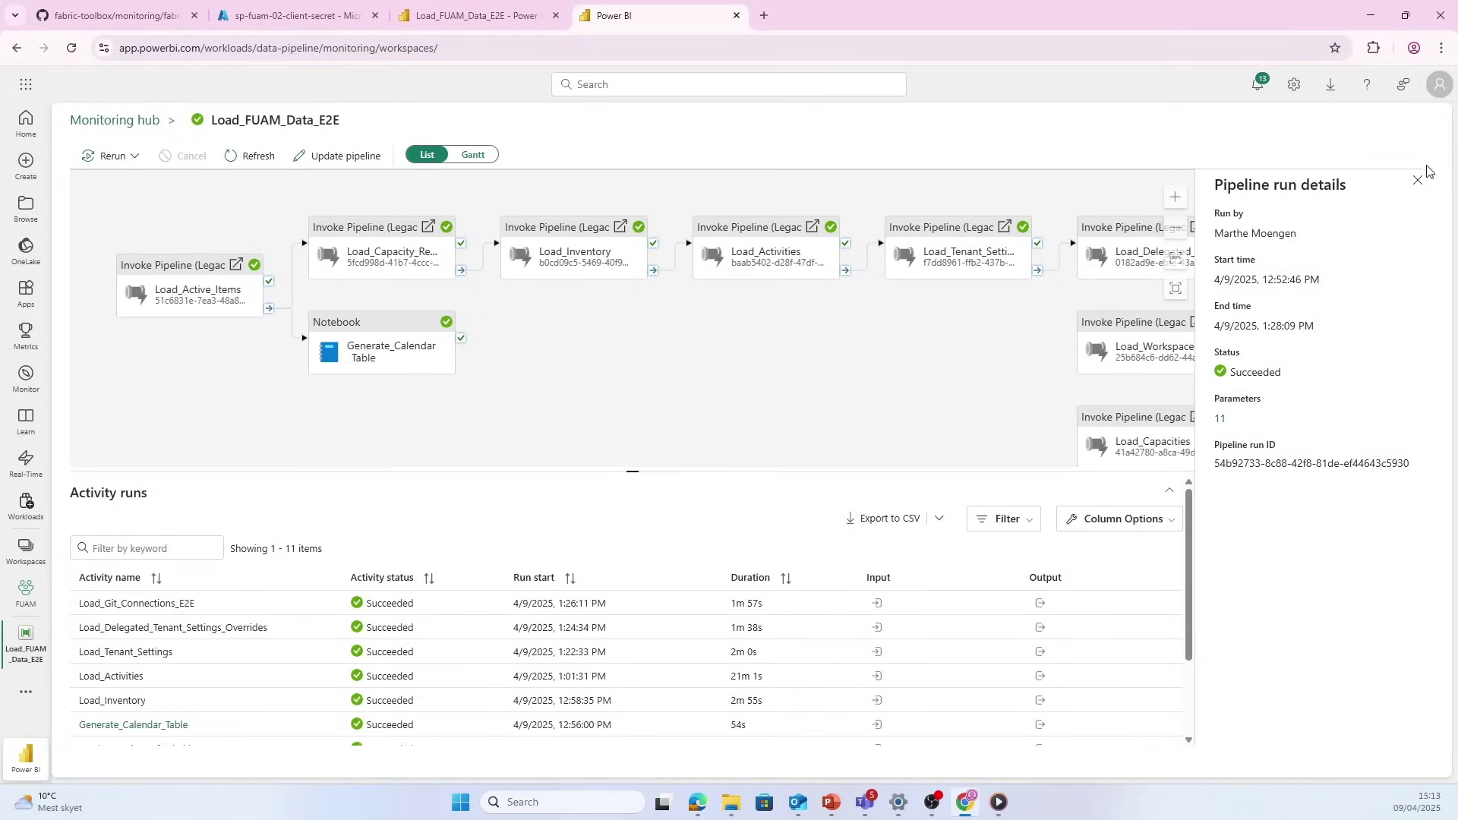
{"action": "left_click", "coordinate": [1418, 189]}
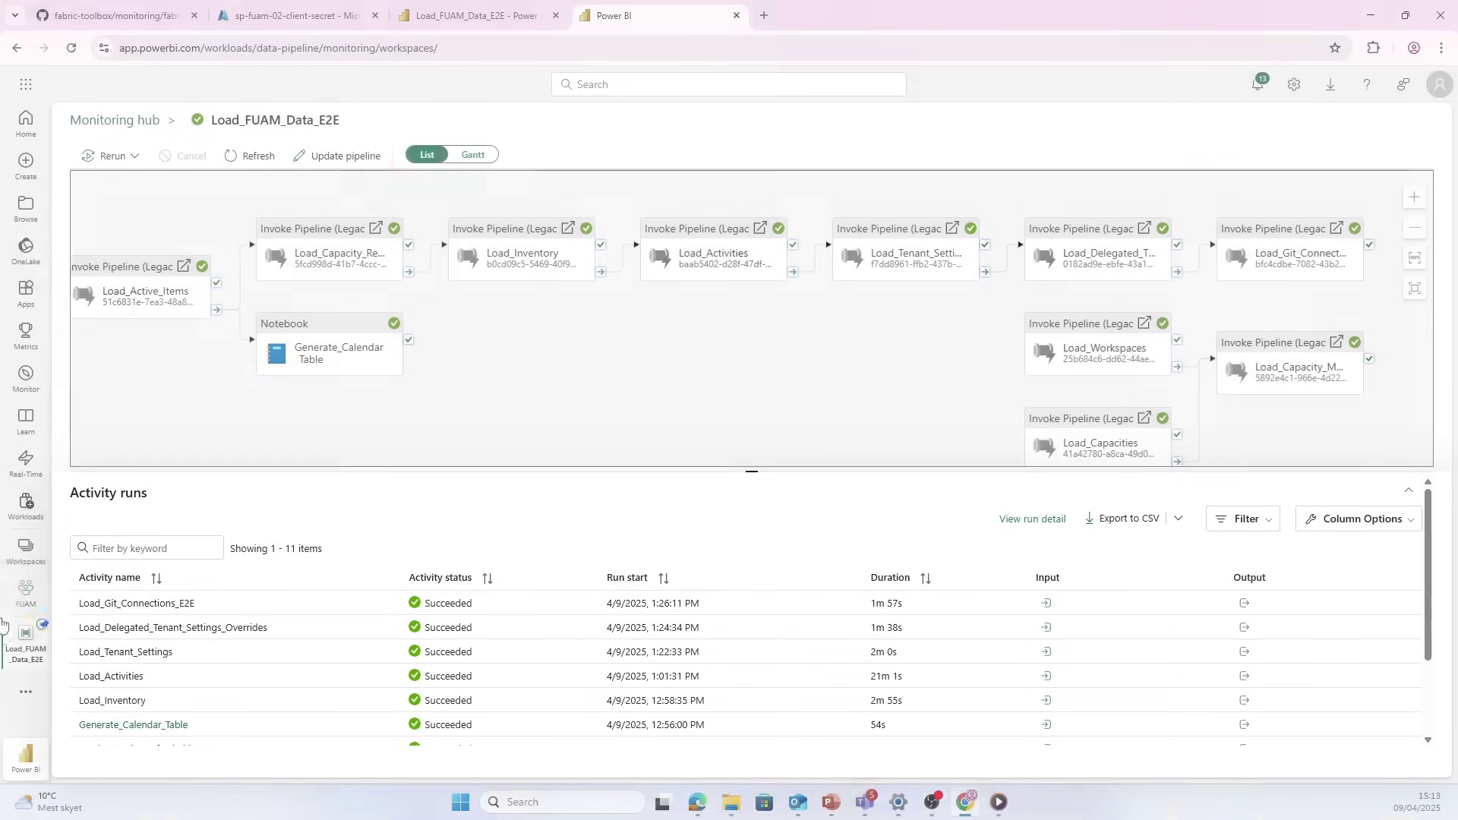
{"action": "left_click", "coordinate": [26, 597]}
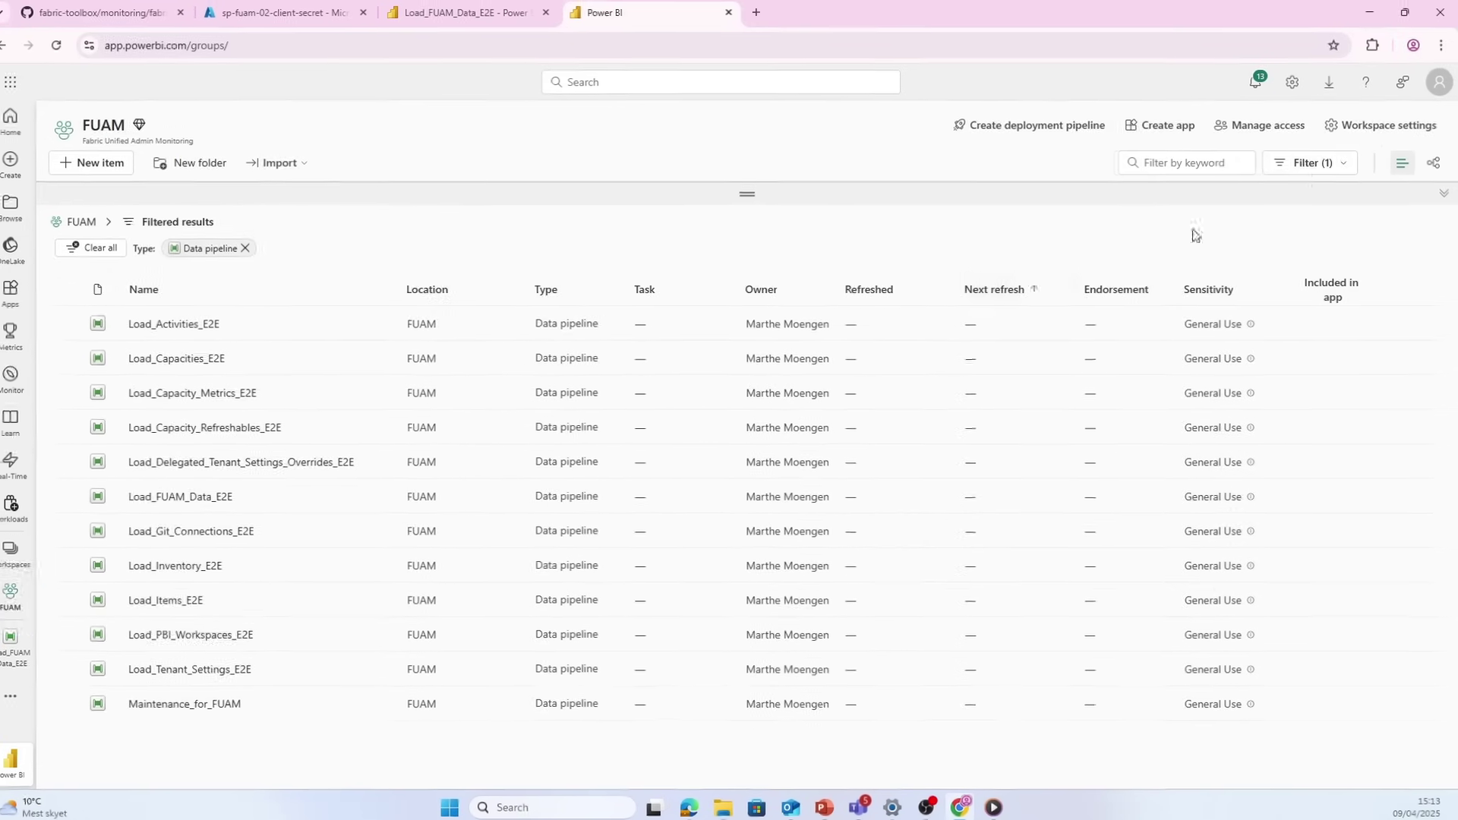
- Filter the workspace to semantic models and refresh FUAM_Core_SM and FUAM_Item_SM
{"action": "left_click", "coordinate": [1301, 159]}
{"action": "left_click", "coordinate": [1111, 224]}
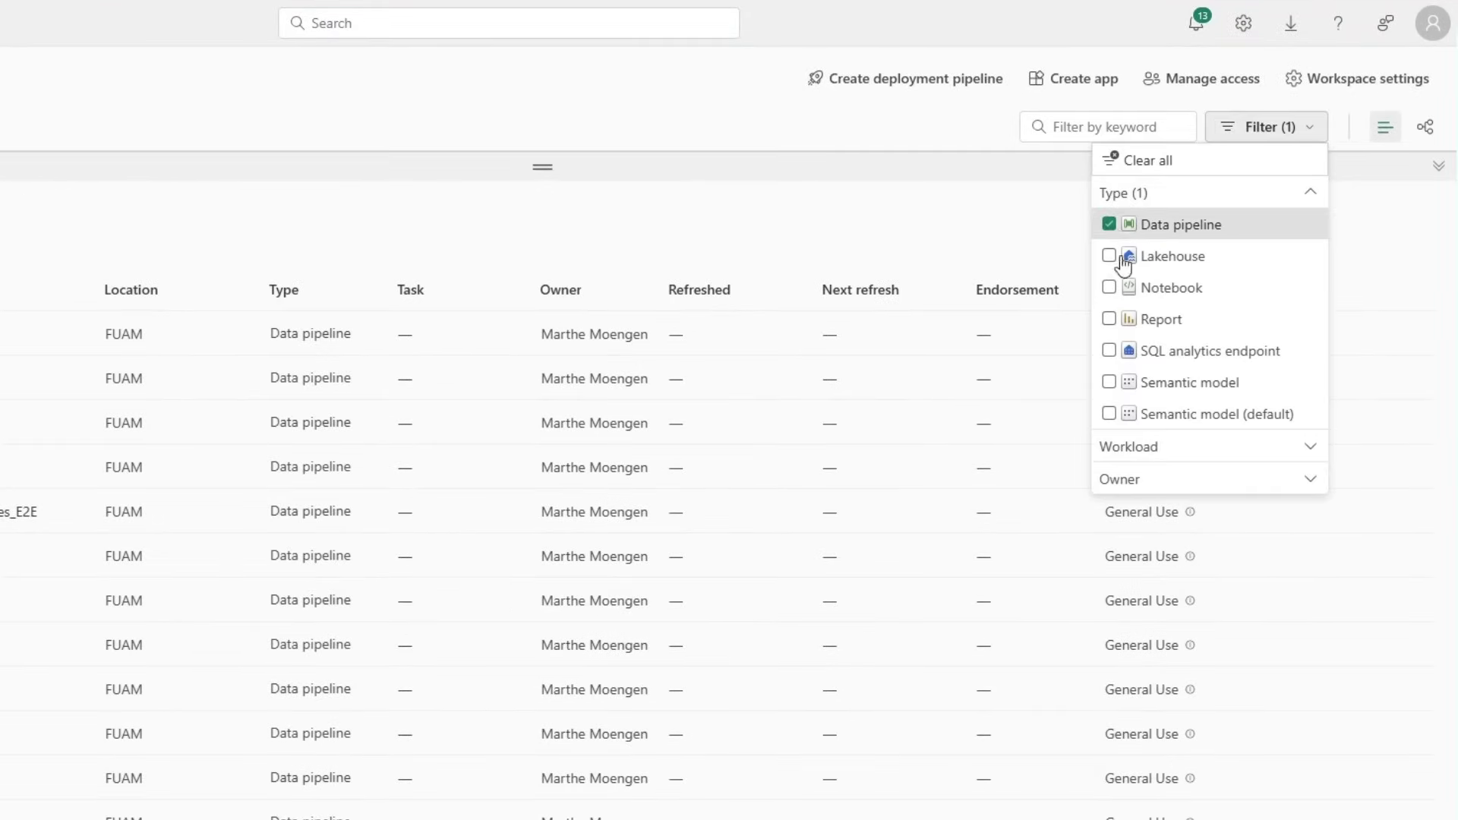
{"action": "left_click", "coordinate": [1112, 382]}
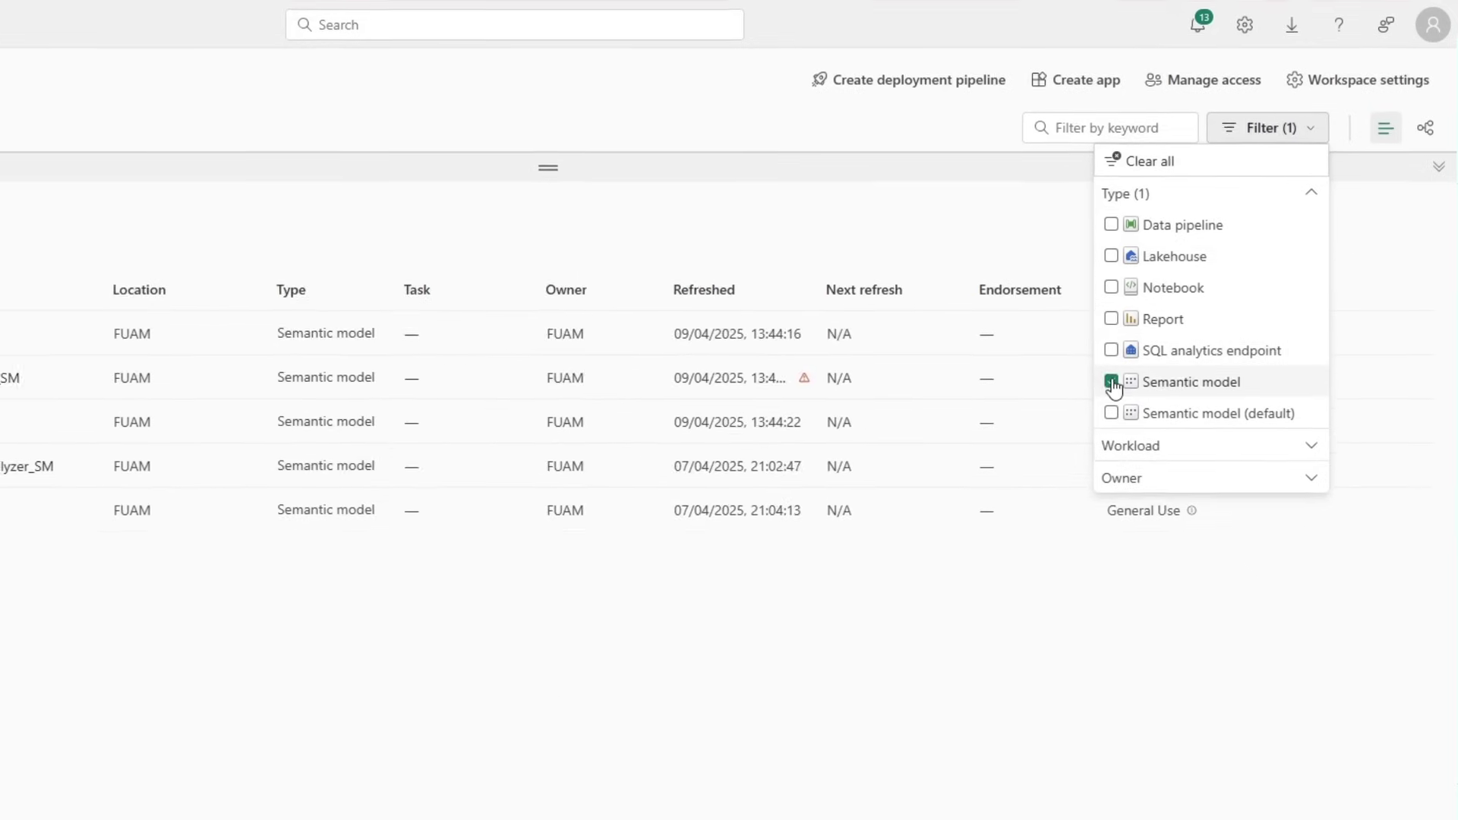
{"action": "left_click", "coordinate": [290, 564]}
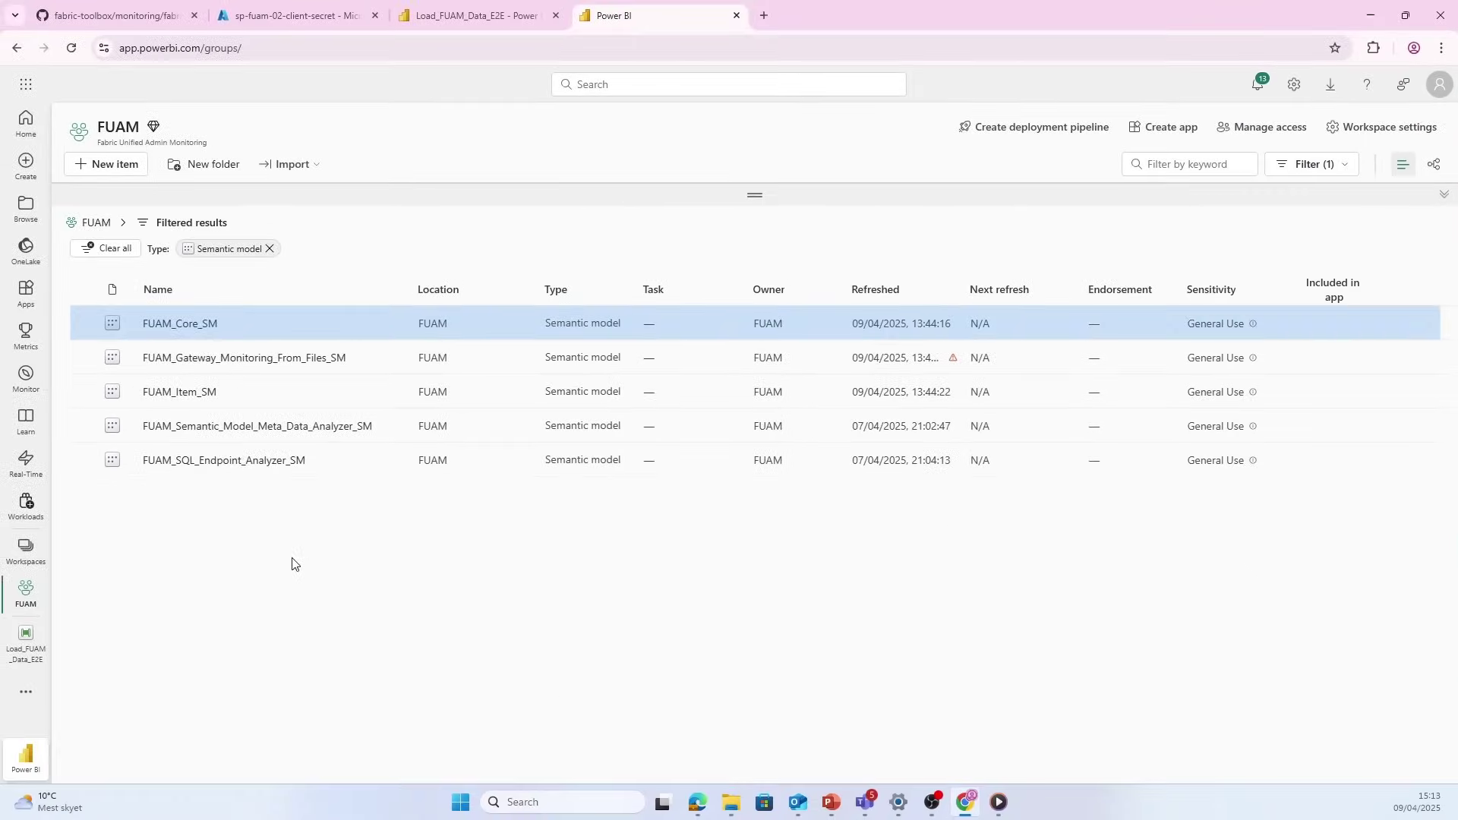
{"action": "left_click", "coordinate": [337, 325]}
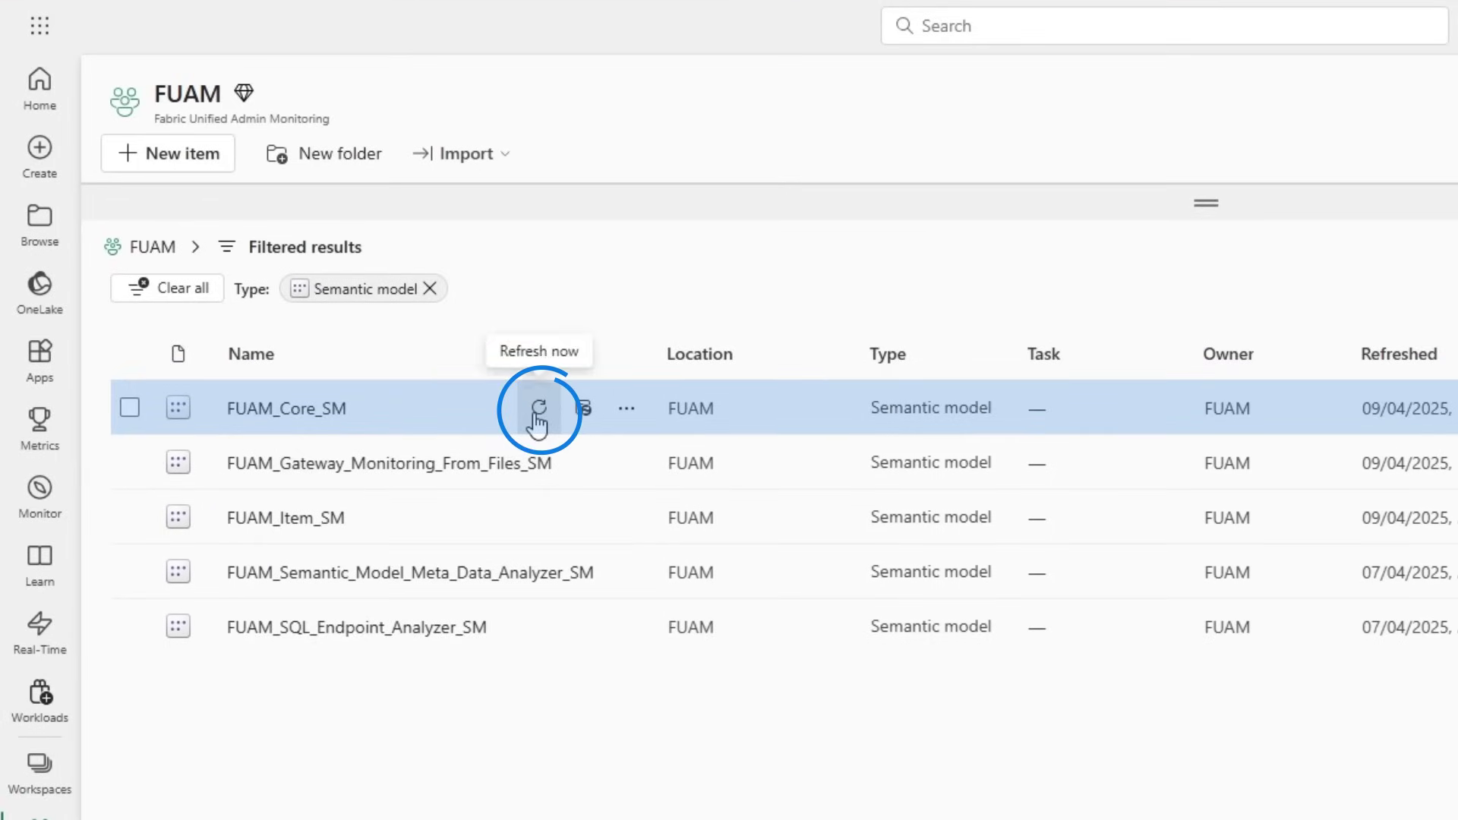
{"action": "left_click", "coordinate": [536, 519]}
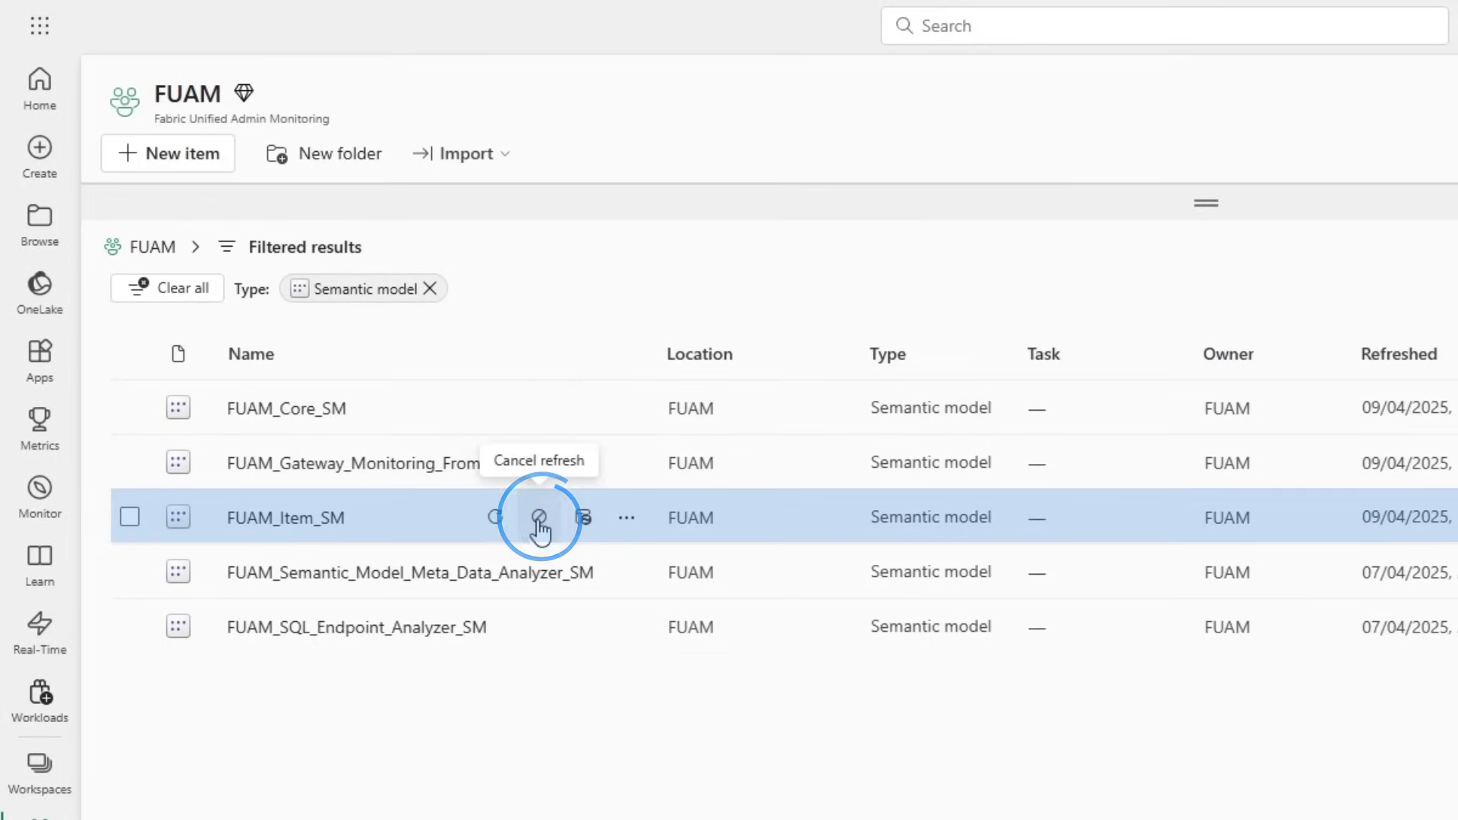
- Change the item type filter from semantic models to reports
{"action": "left_click", "coordinate": [1322, 164]}
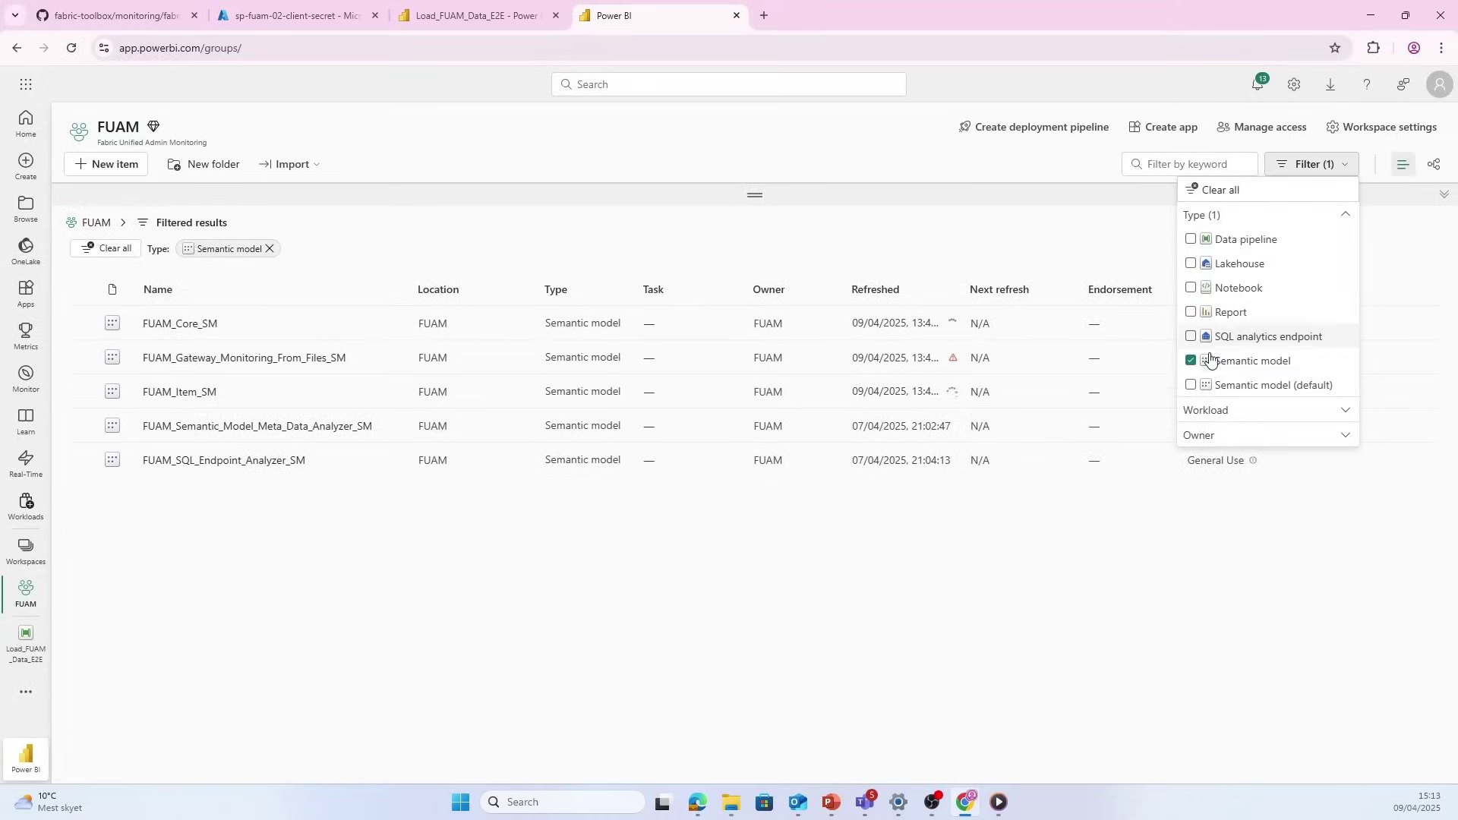
{"action": "left_click", "coordinate": [1198, 360]}
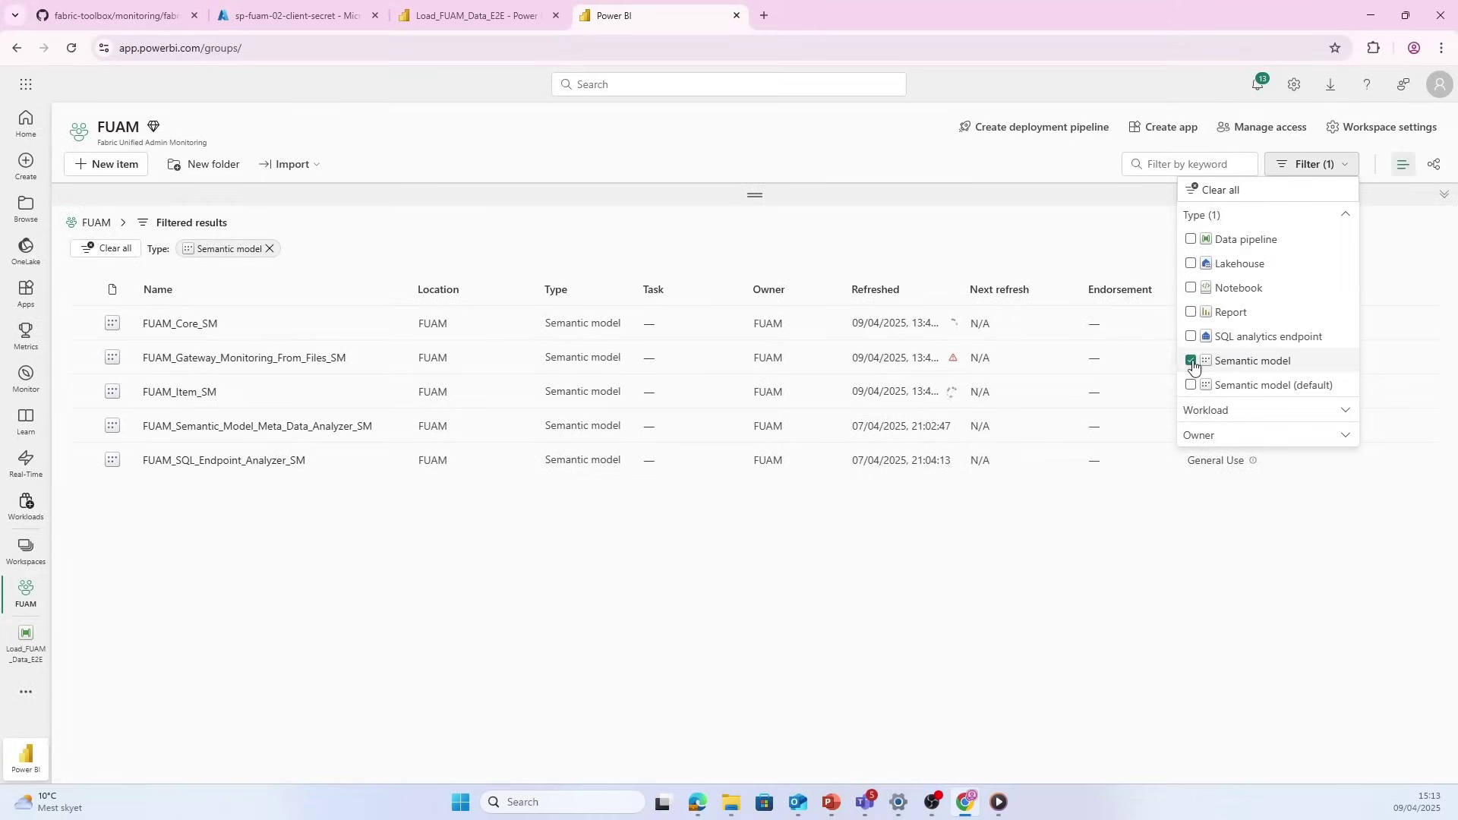
{"action": "left_click", "coordinate": [1191, 313]}
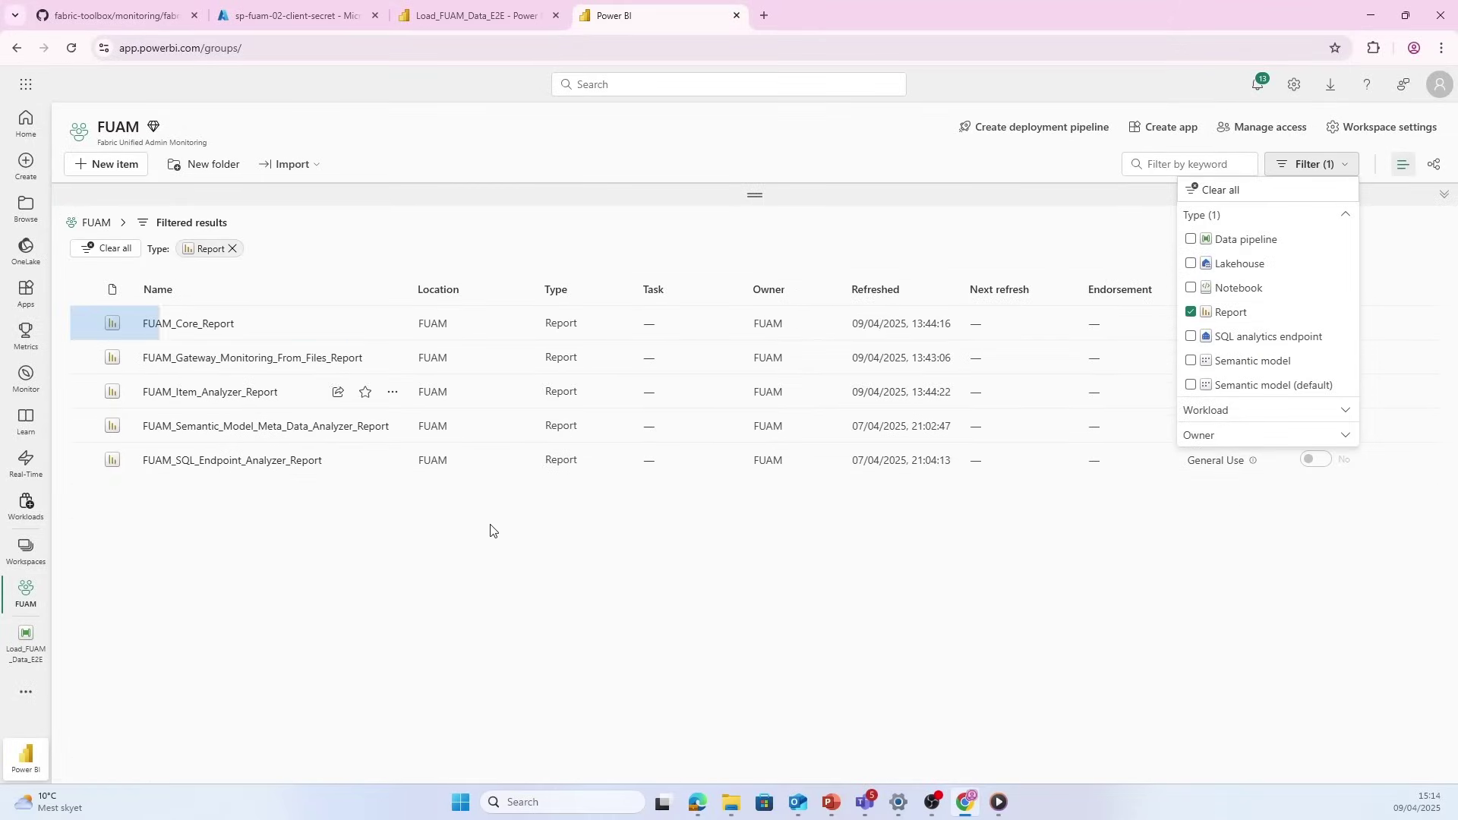
{"action": "left_click", "coordinate": [407, 531]}
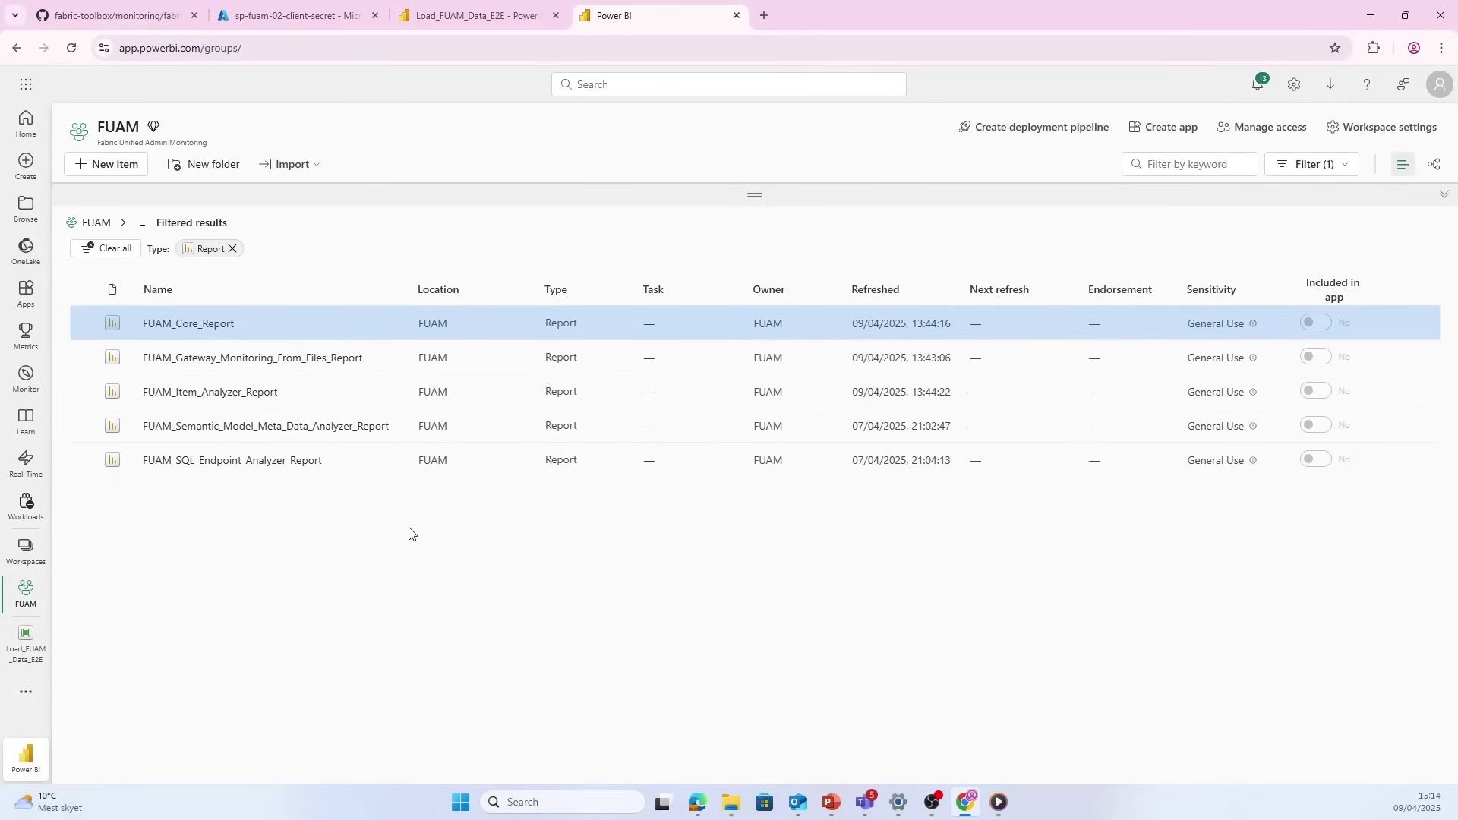
- Open FUAM_Core_Report and view its Tenant Overview, Capacities and Workspaces pages
{"action": "left_click", "coordinate": [199, 324]}
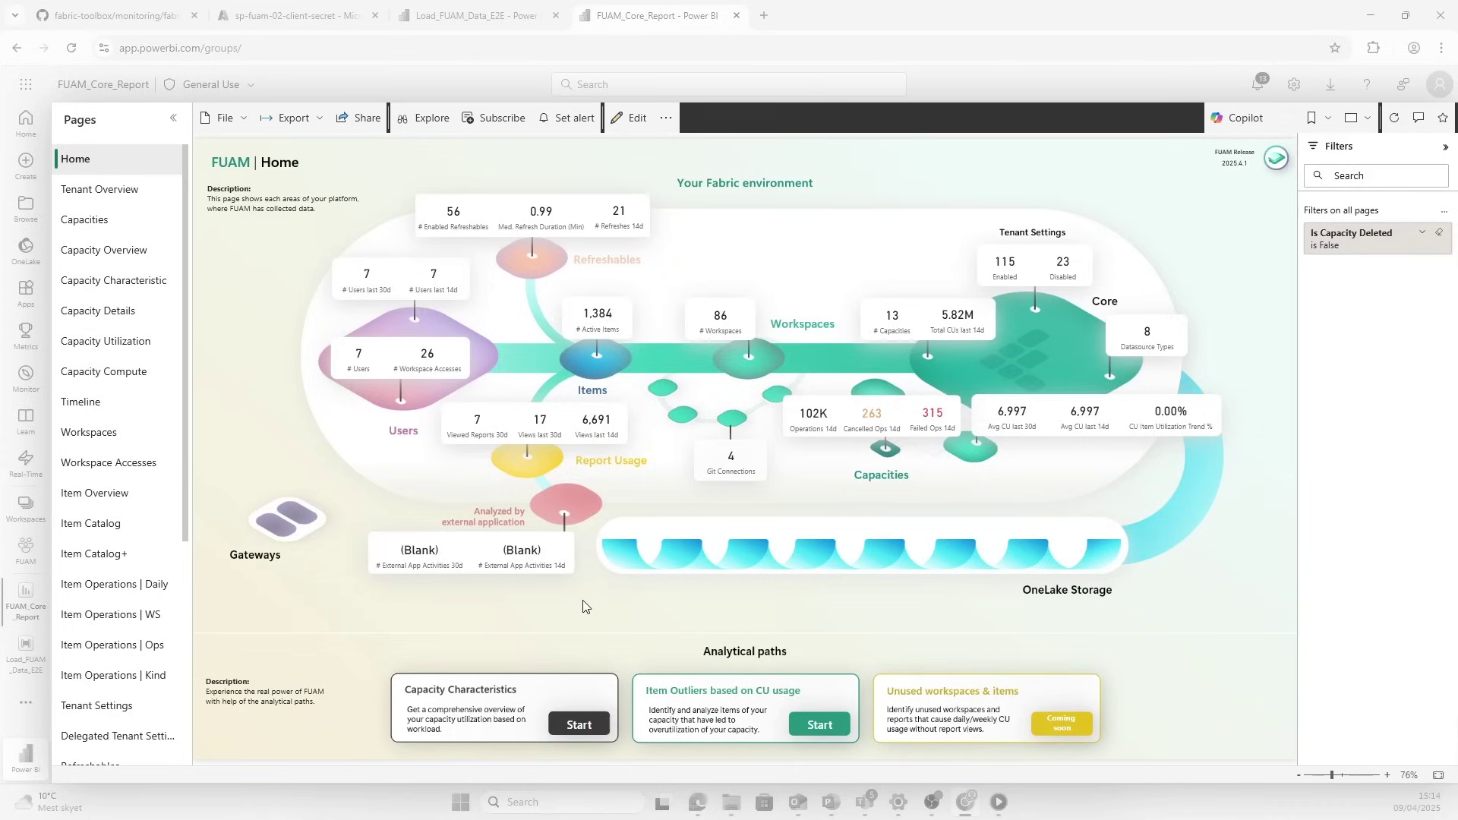
{"action": "left_click", "coordinate": [91, 191]}
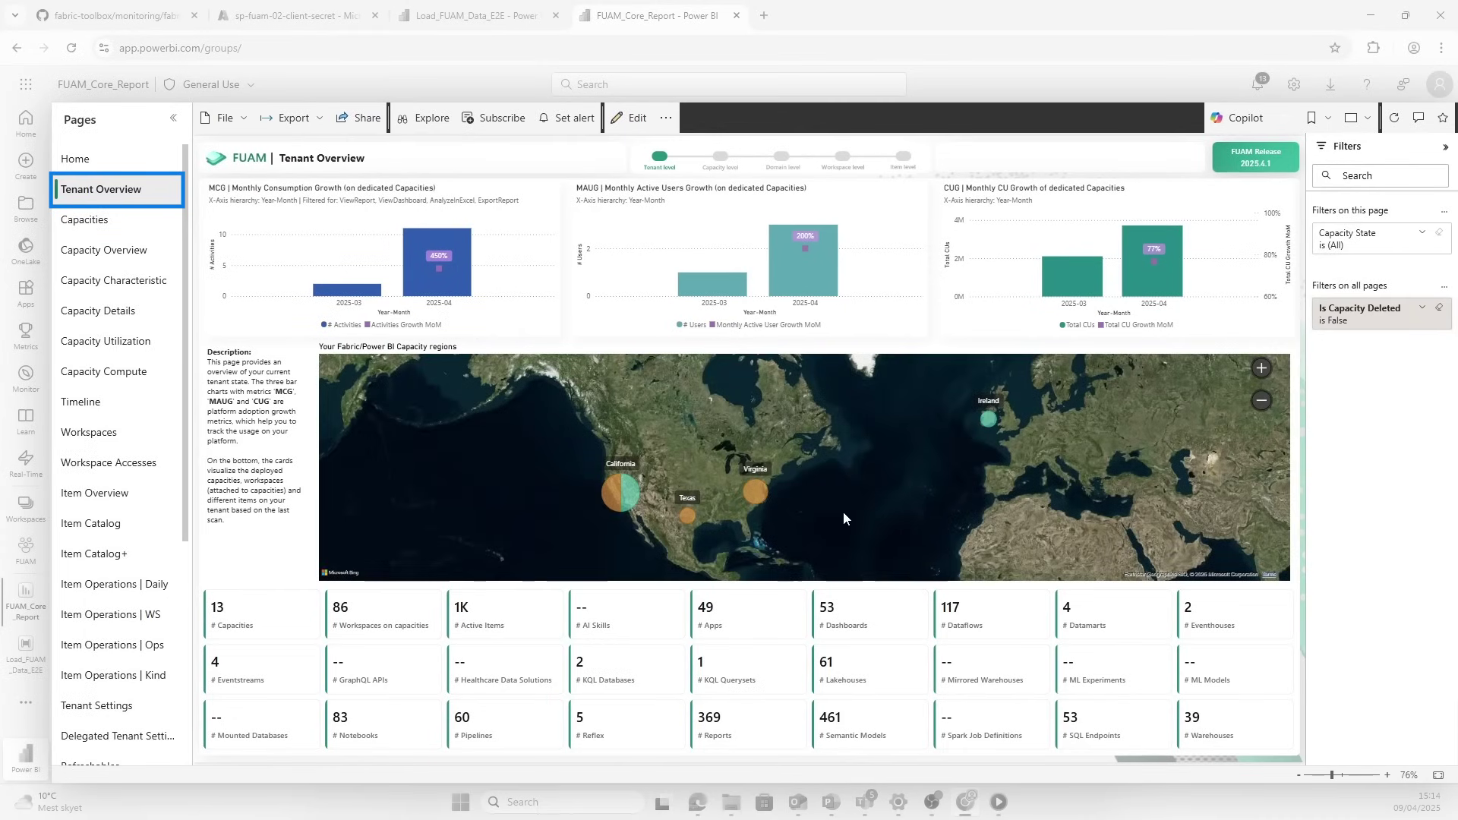
{"action": "left_click", "coordinate": [85, 220]}
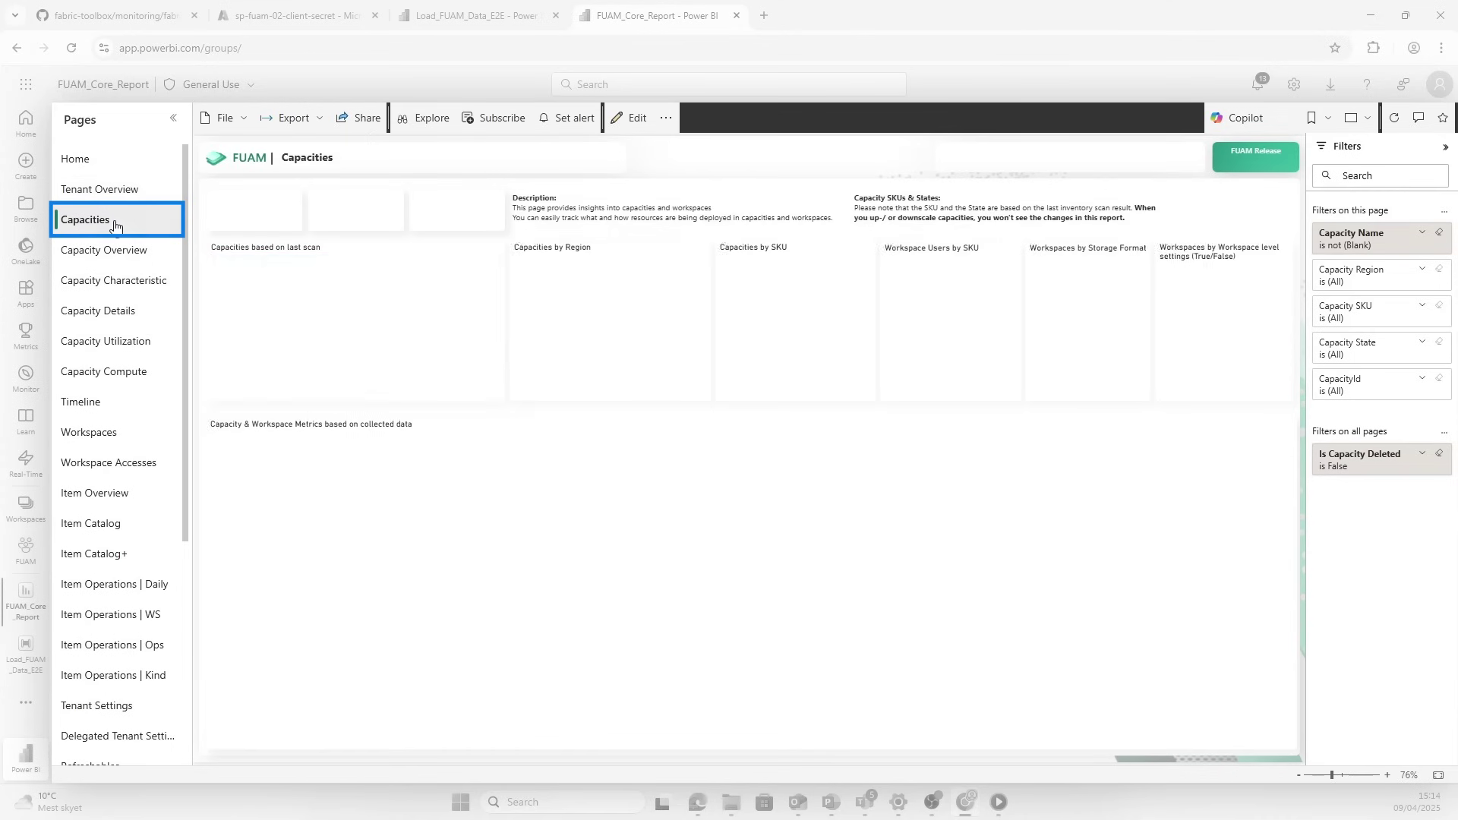
{"action": "left_click", "coordinate": [111, 439]}
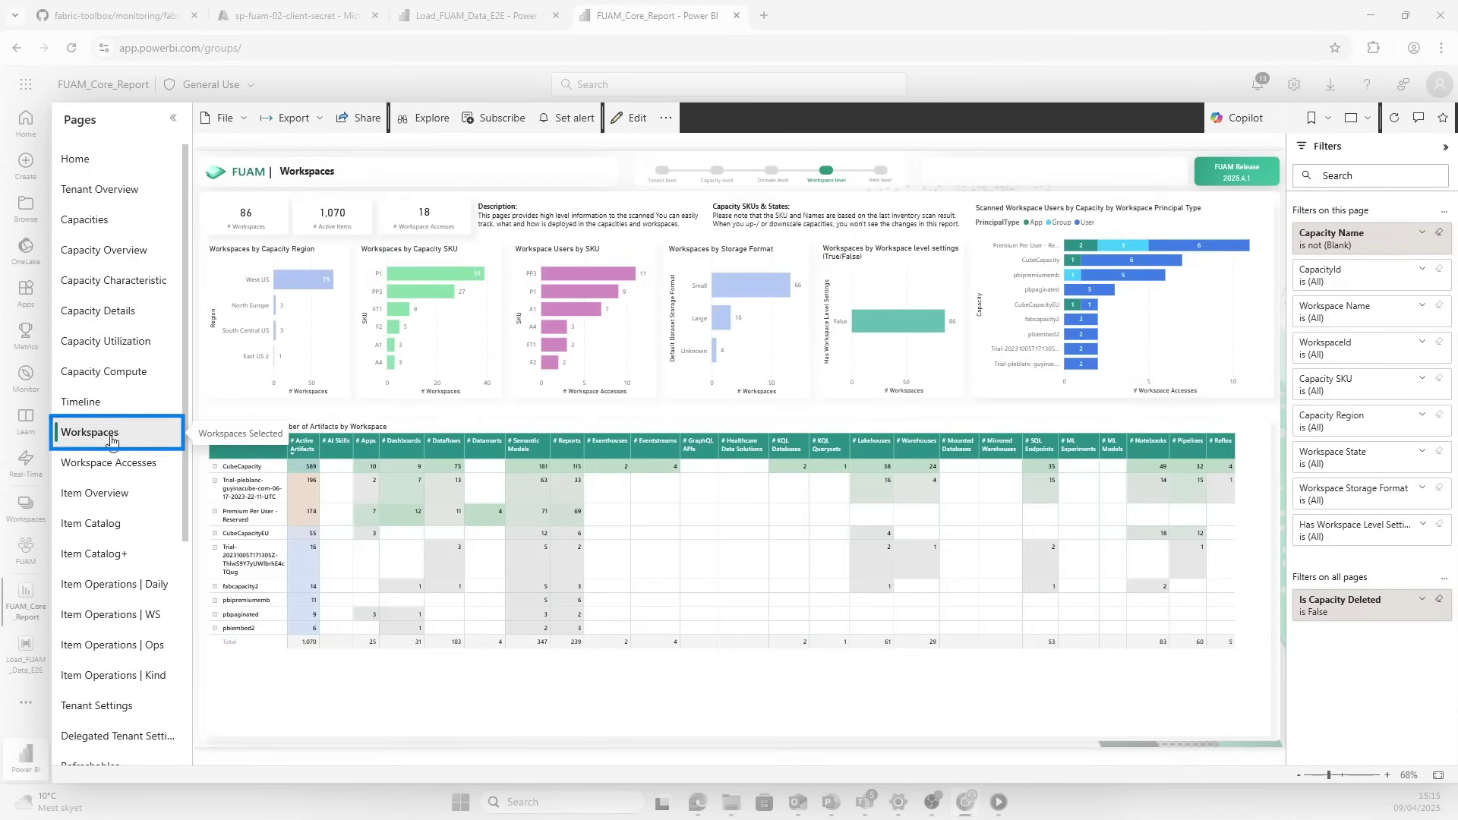
- View the Item Overview and Tenant Settings pages, ending on the Activities page
{"action": "left_click", "coordinate": [135, 493]}
{"action": "scroll", "coordinate": [135, 500], "scroll_direction": "down", "scroll_amount": 1}
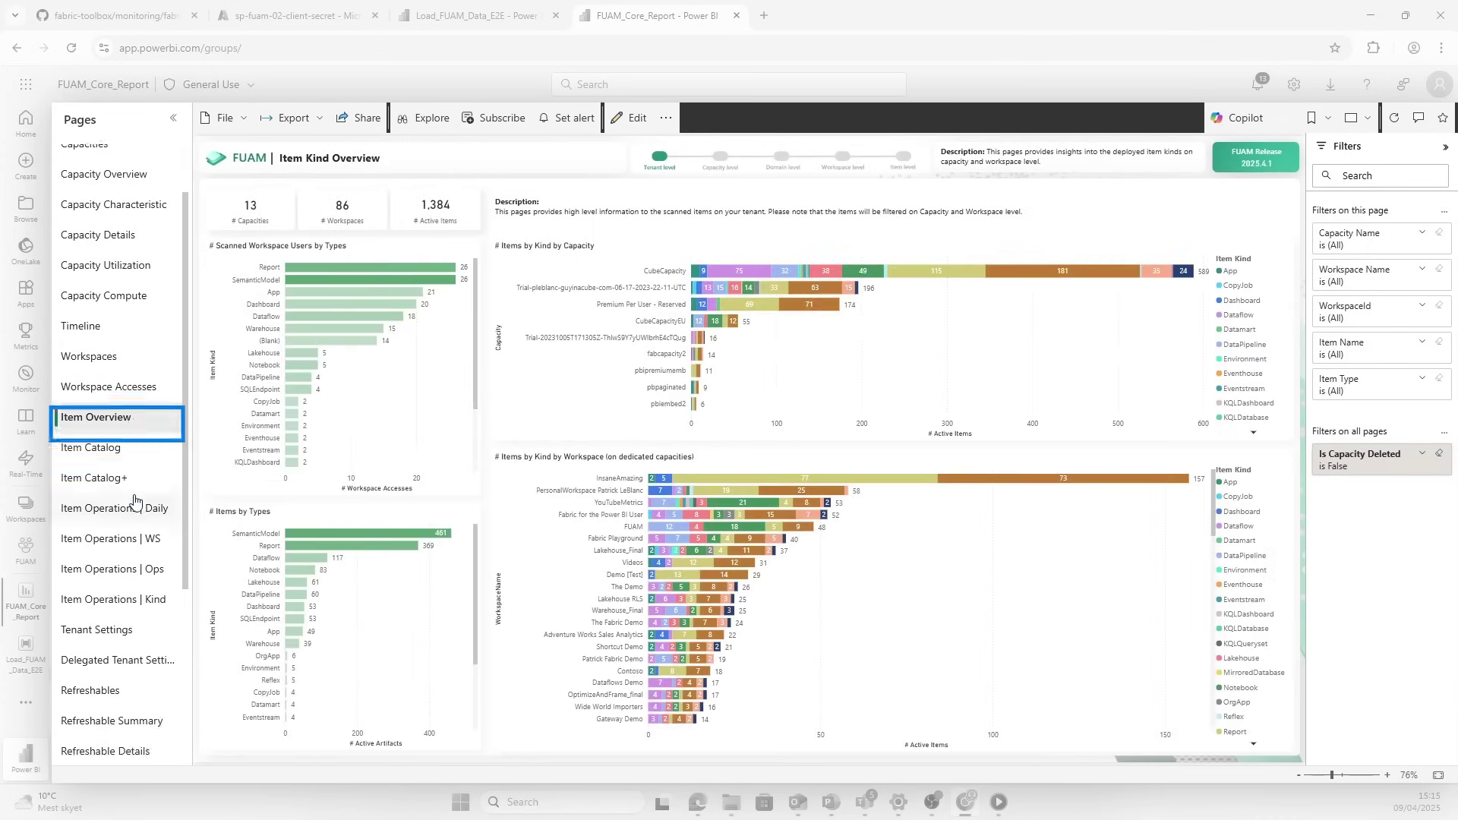
{"action": "scroll", "coordinate": [135, 500], "scroll_direction": "down", "scroll_amount": 2}
{"action": "left_click", "coordinate": [129, 480]}
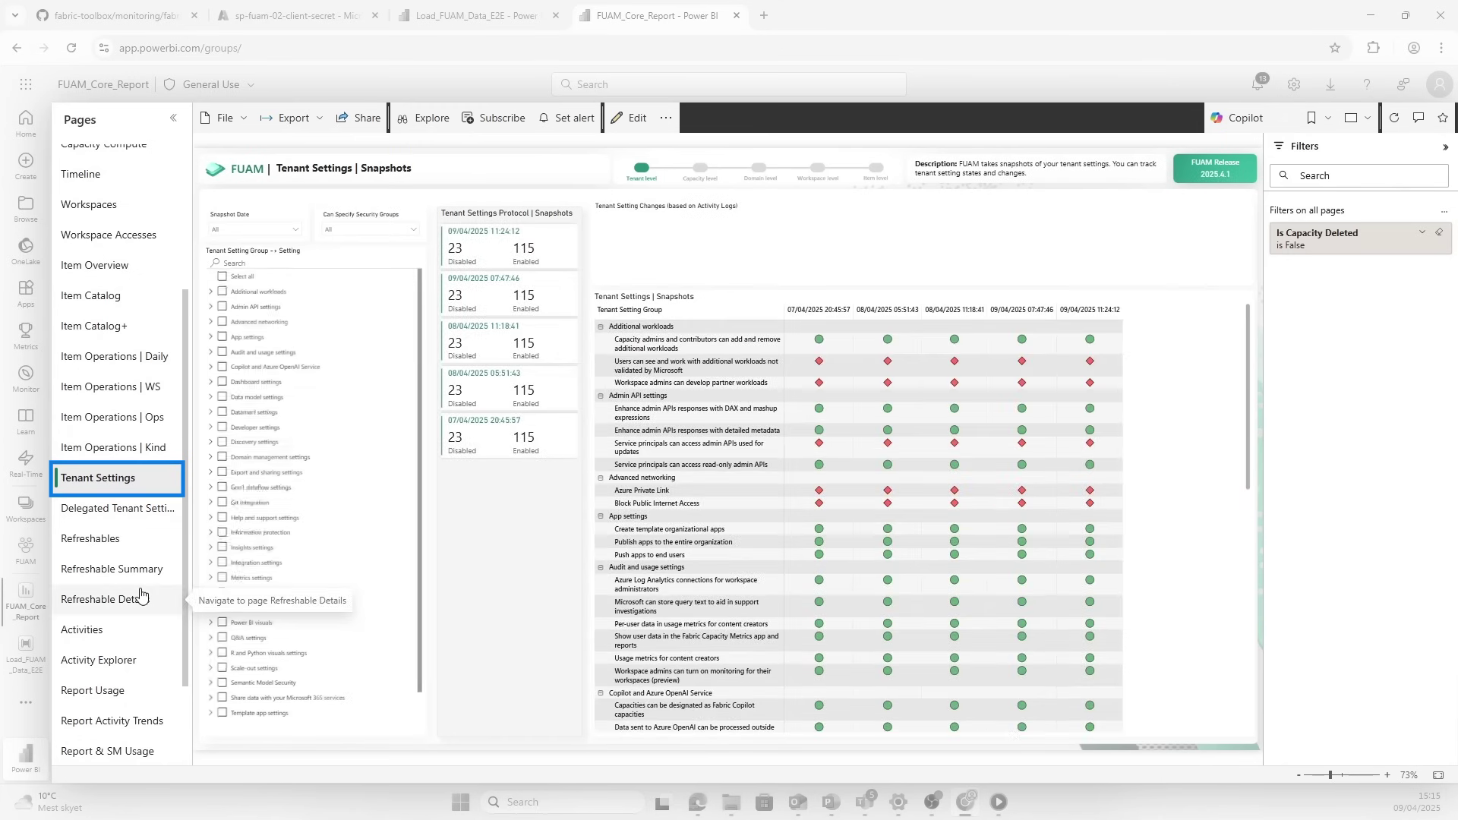
{"action": "left_click", "coordinate": [113, 633]}
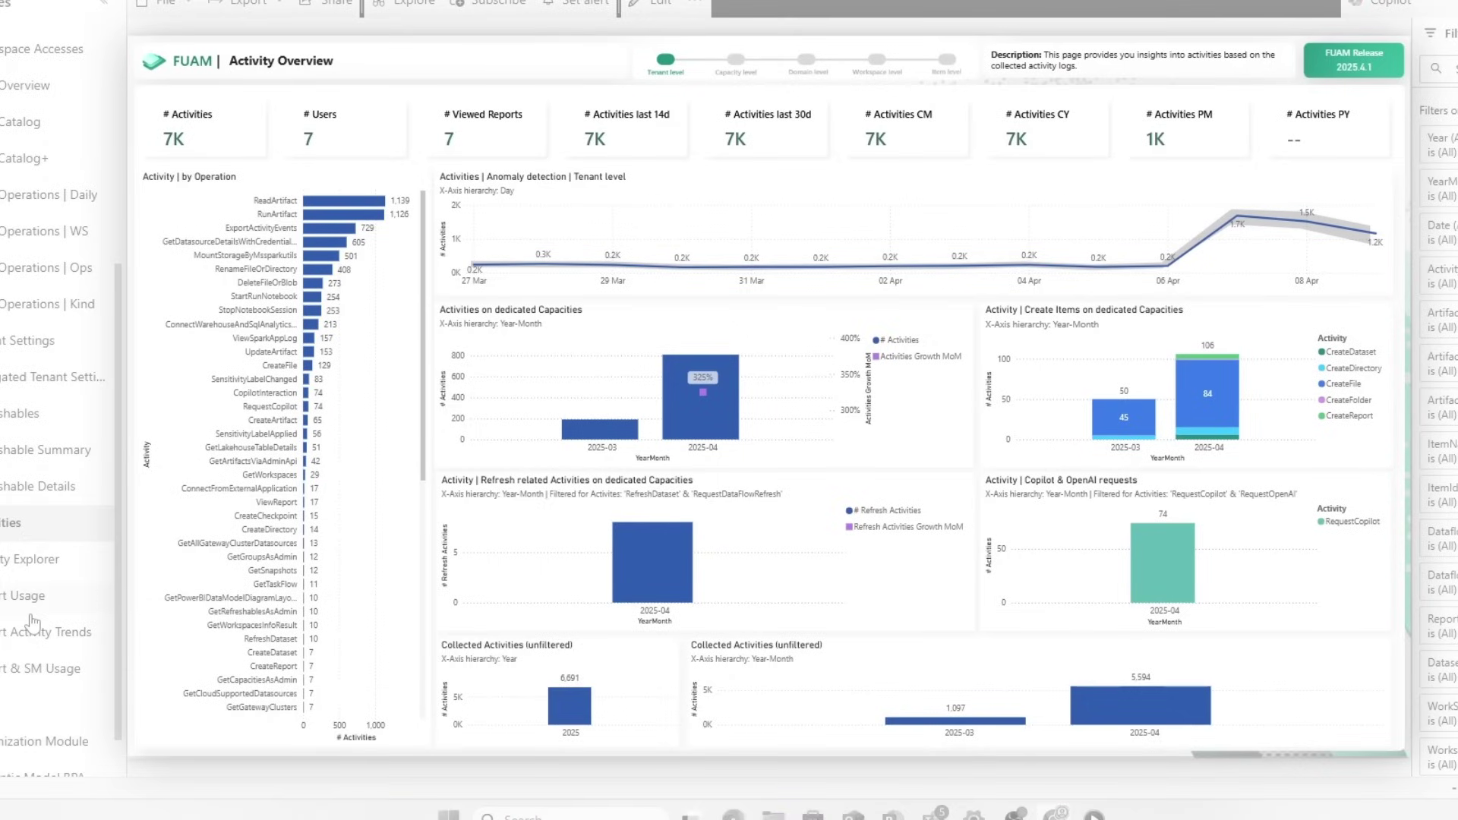
{"action": "scroll", "coordinate": [31, 623], "scroll_direction": "down", "scroll_amount": 2}
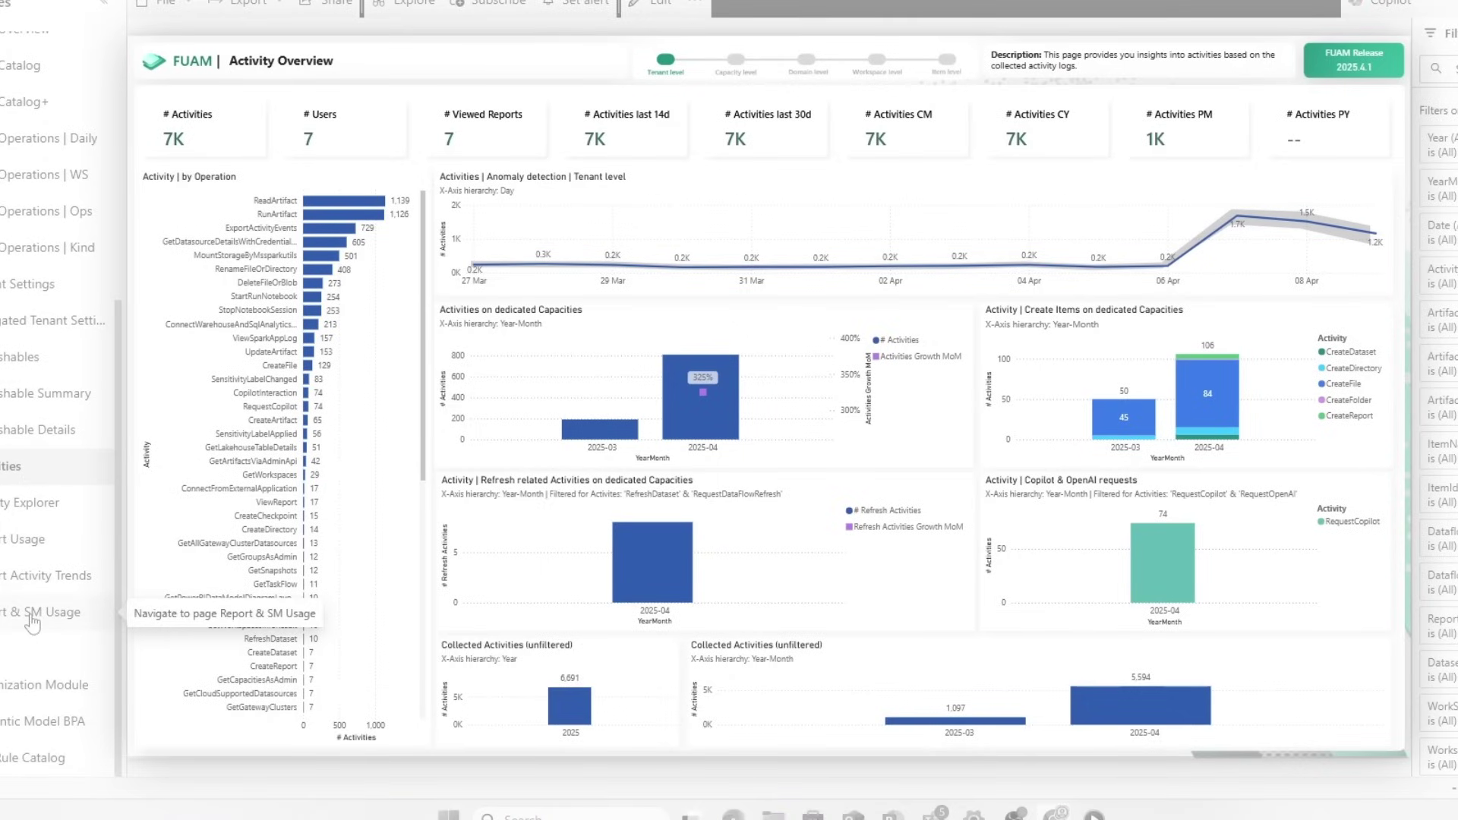